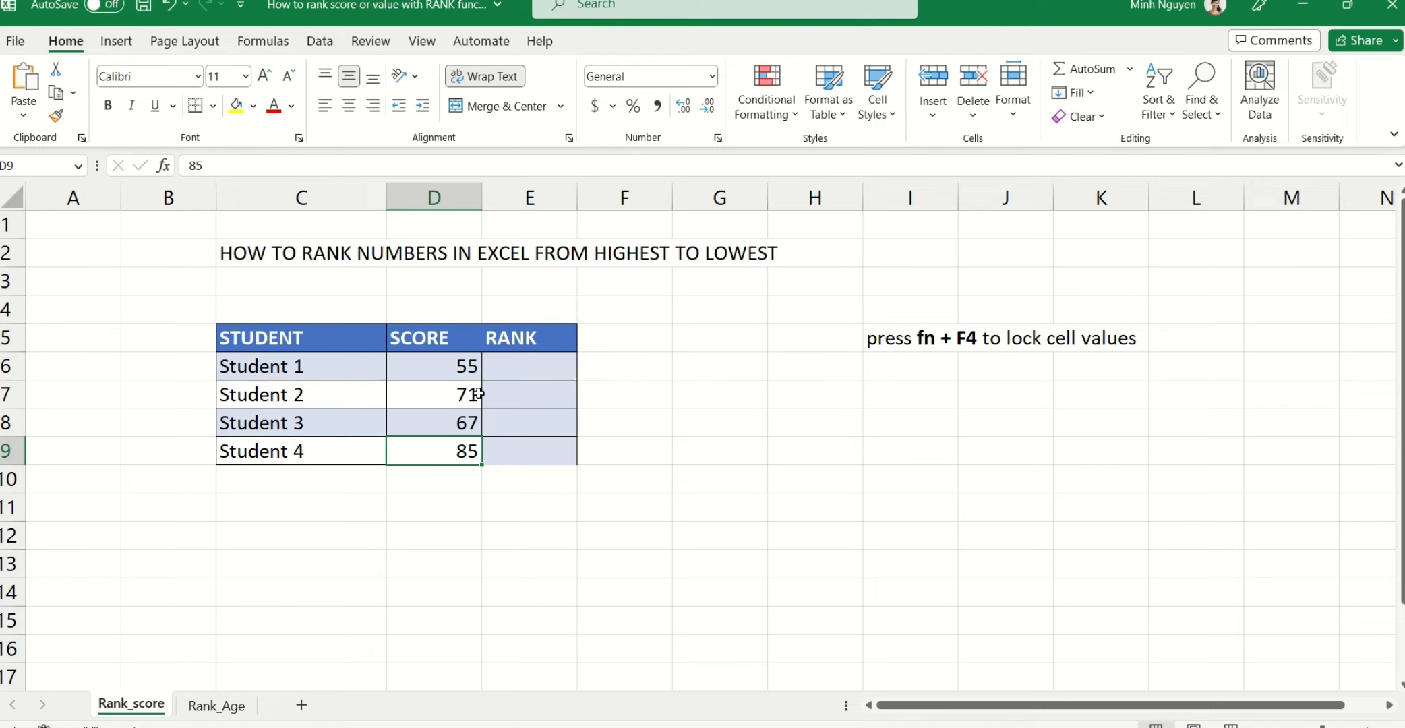
Enter the formula =RANK(D6,D6:D9,0) in E6 to rank Student 1's score in descending order
click(552, 368)
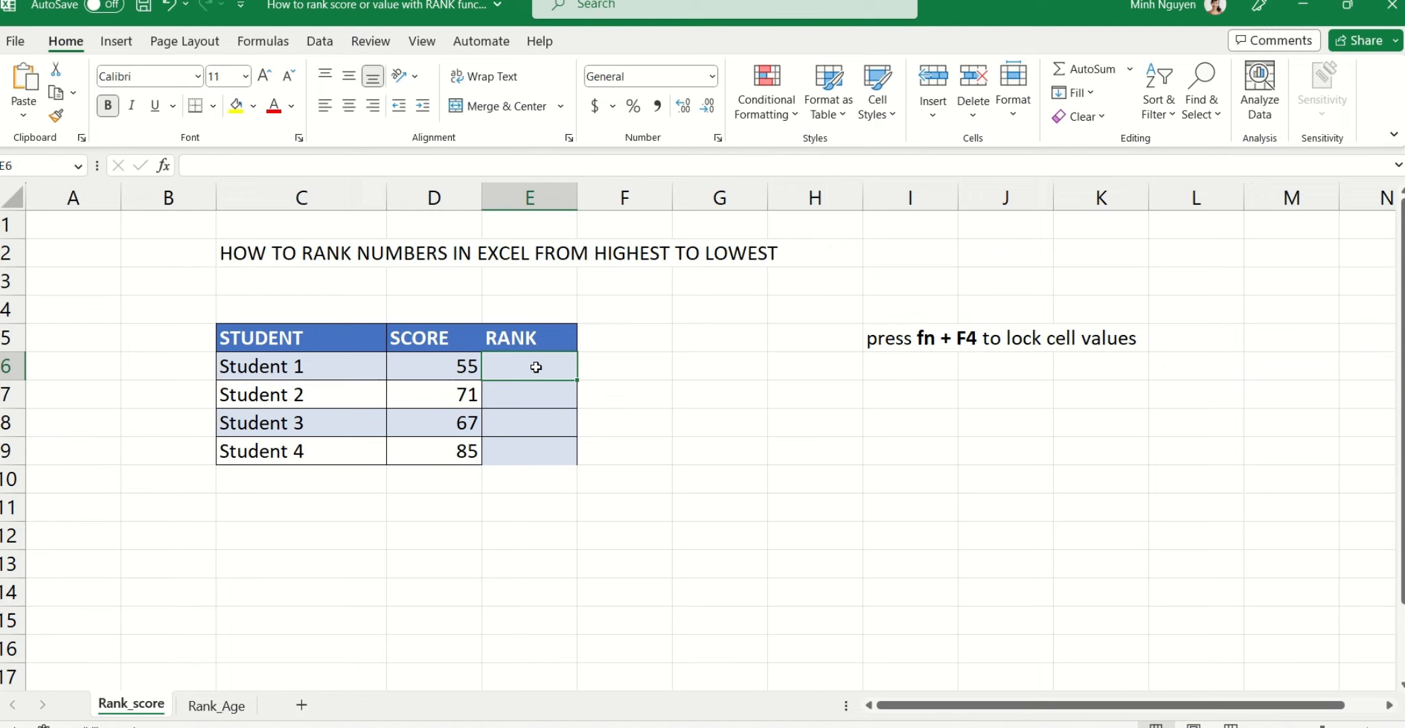
text(=)
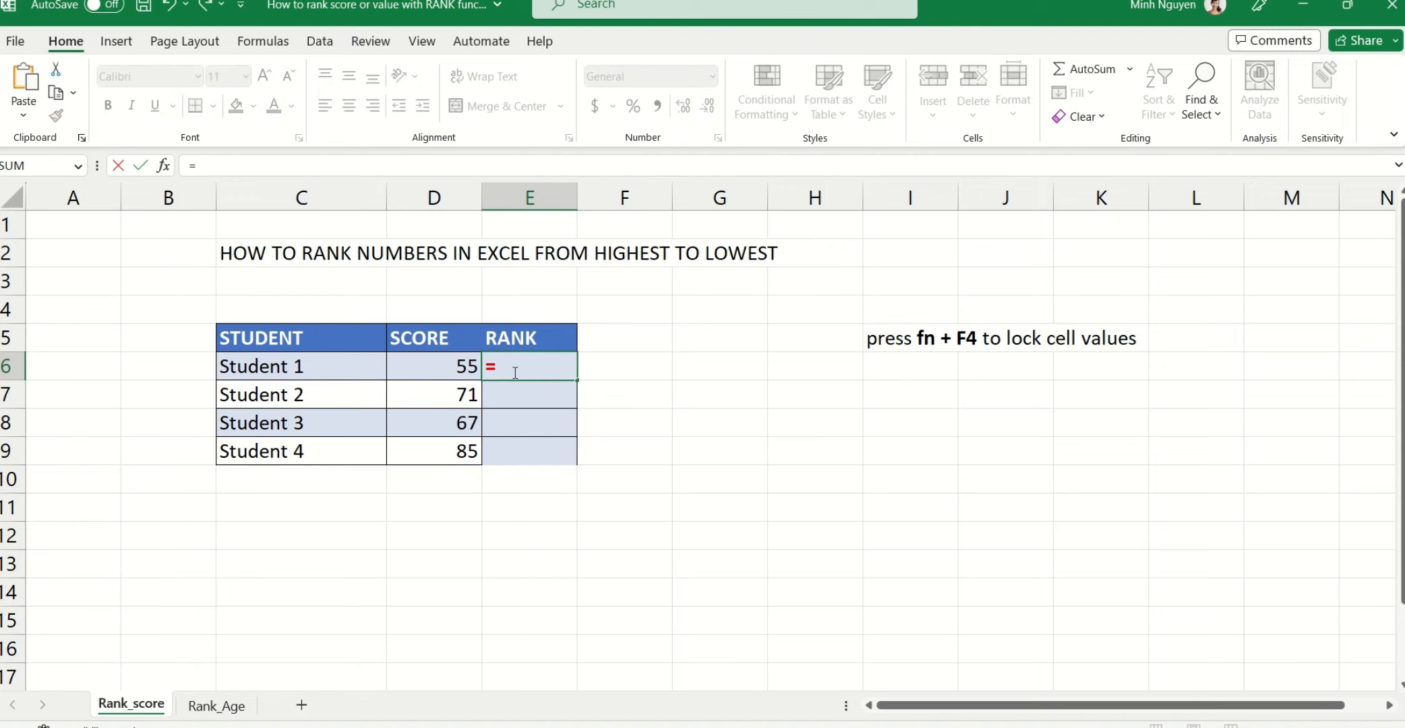
text(rank)
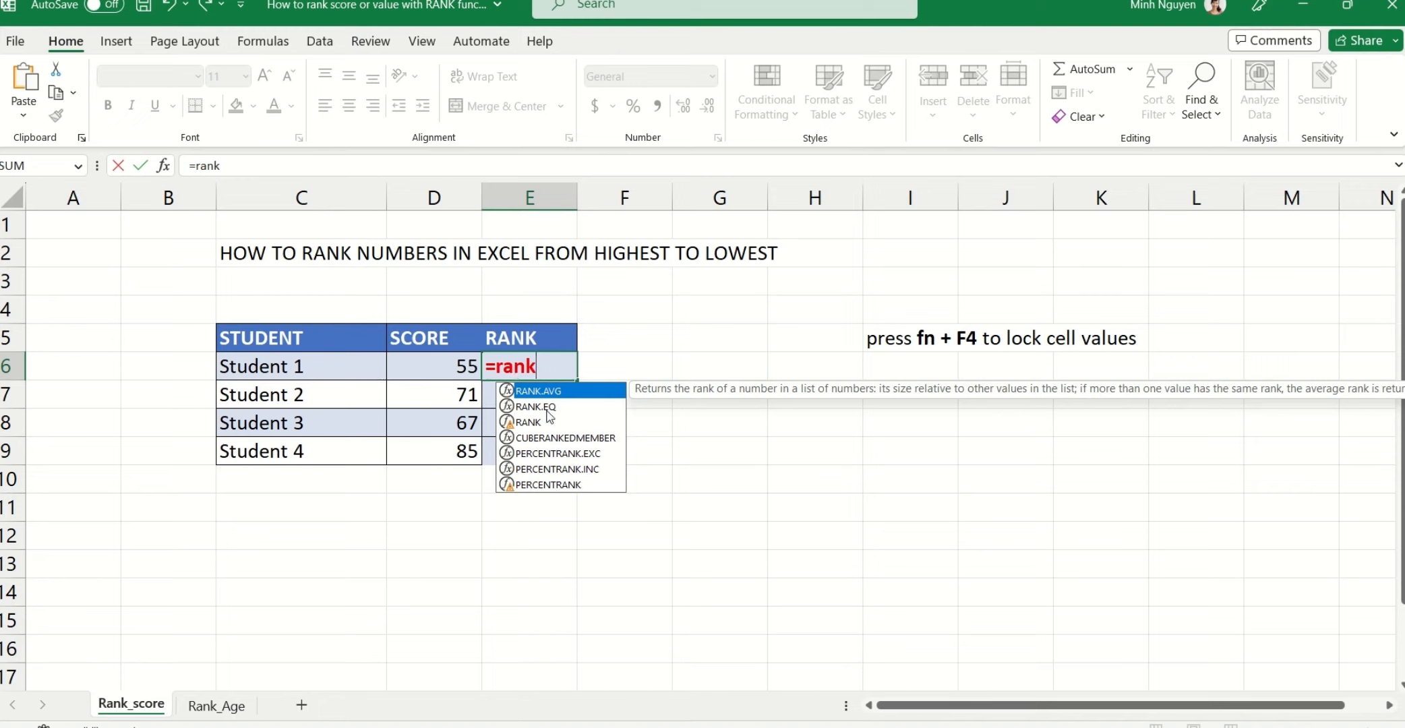
click(585, 424)
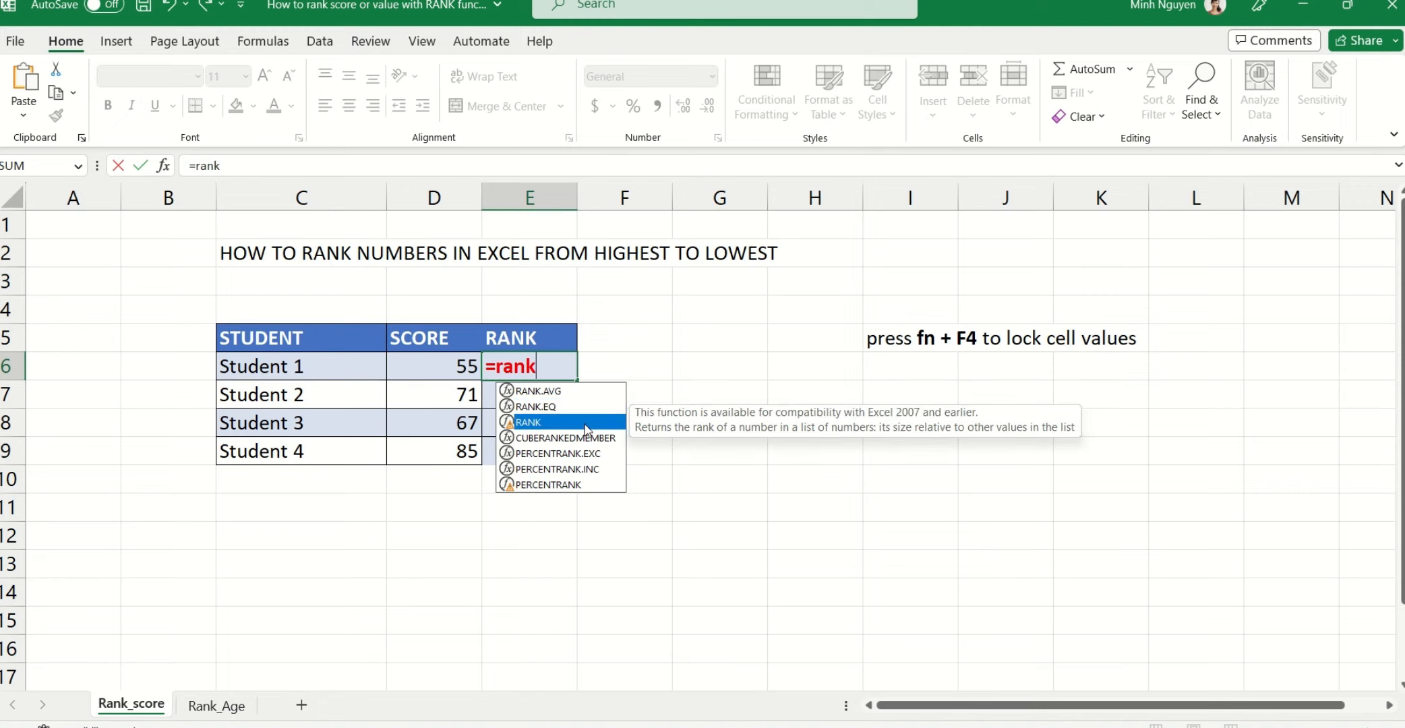
double_click(585, 423)
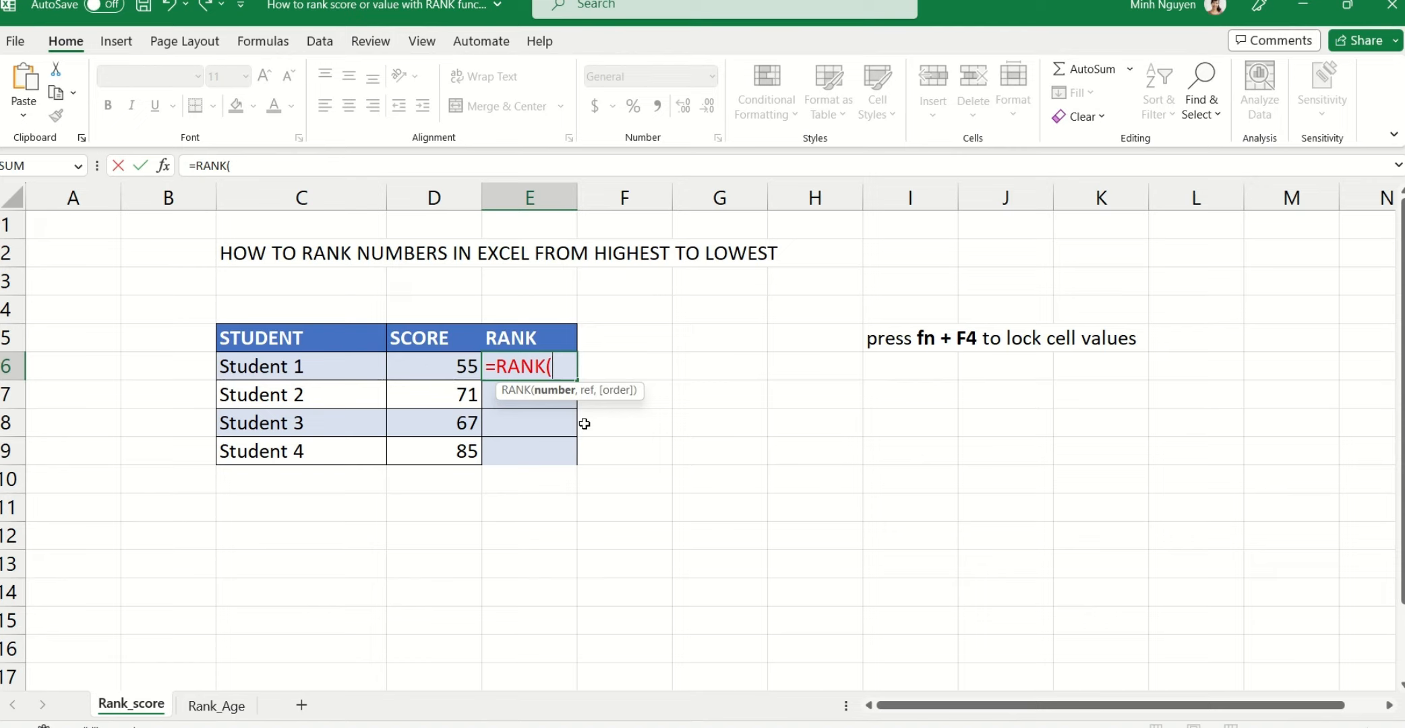
click(433, 370)
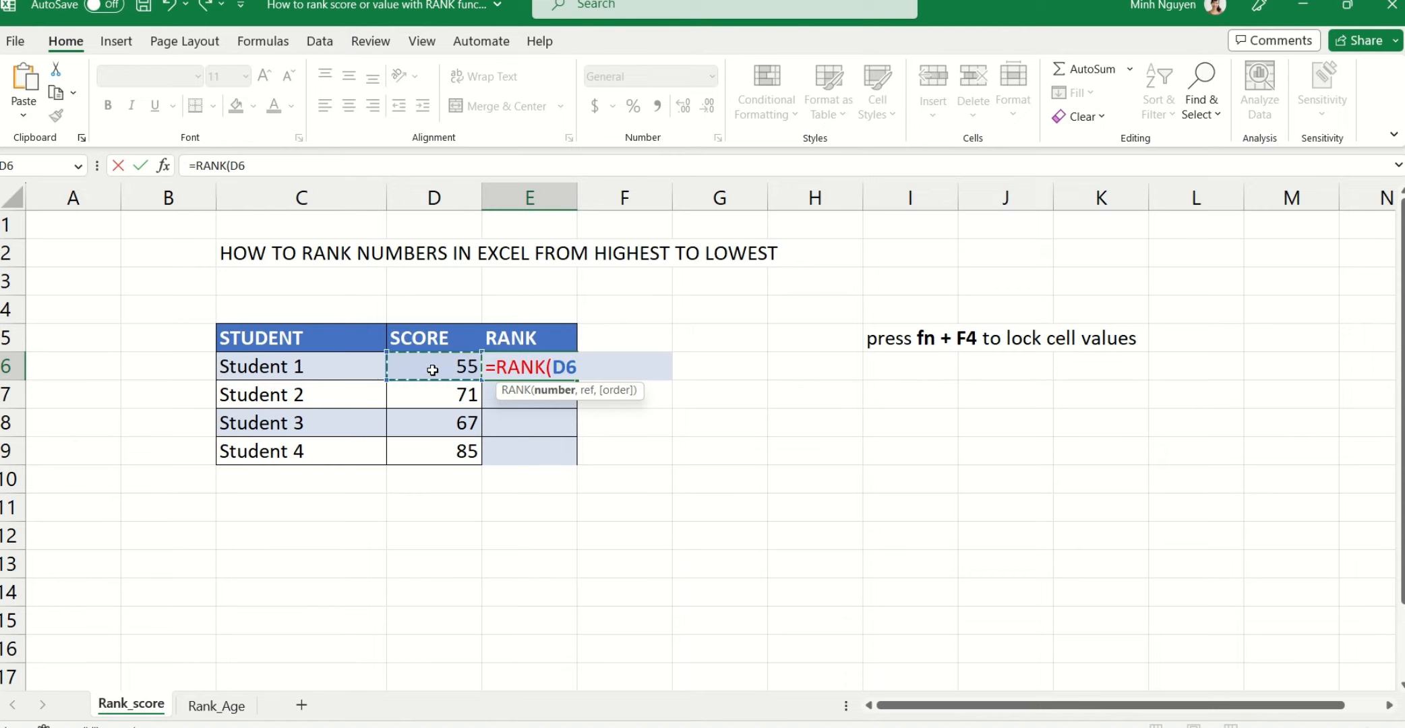
text(,)
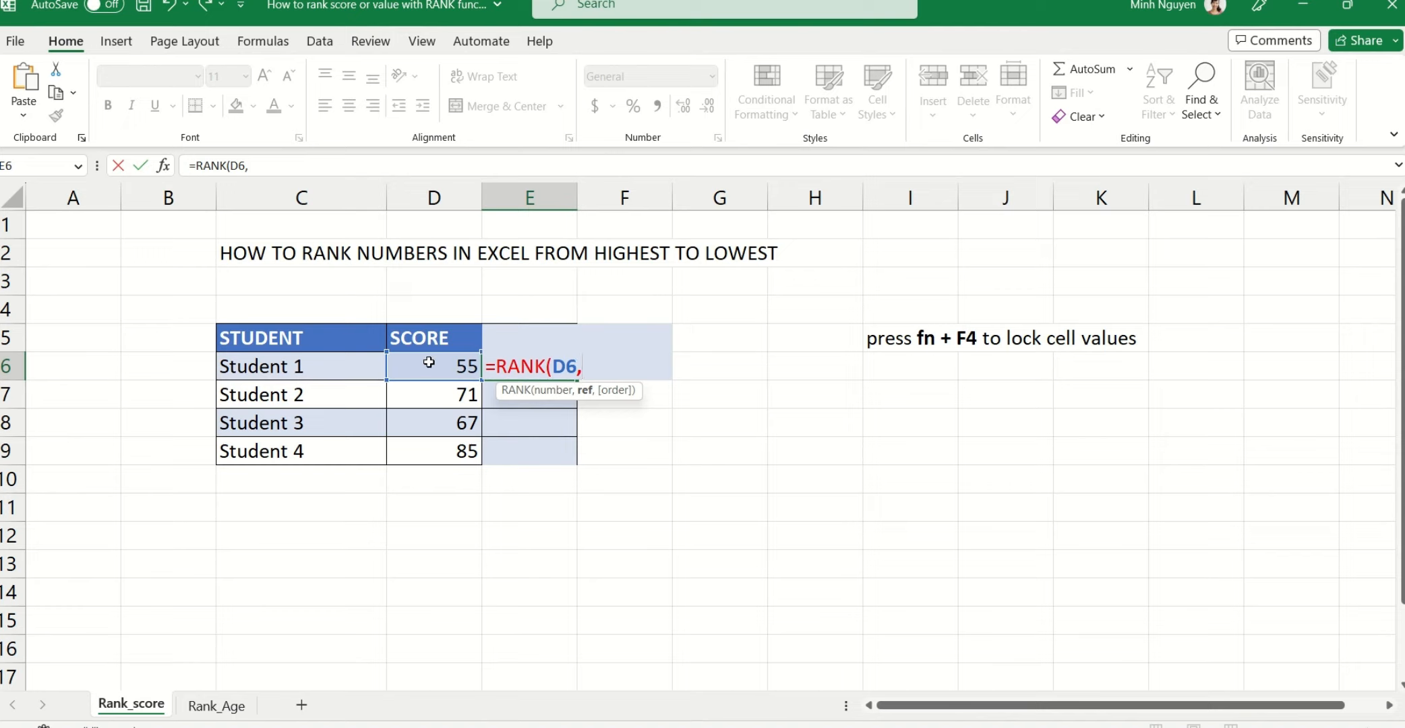
drag(429, 363, 422, 440)
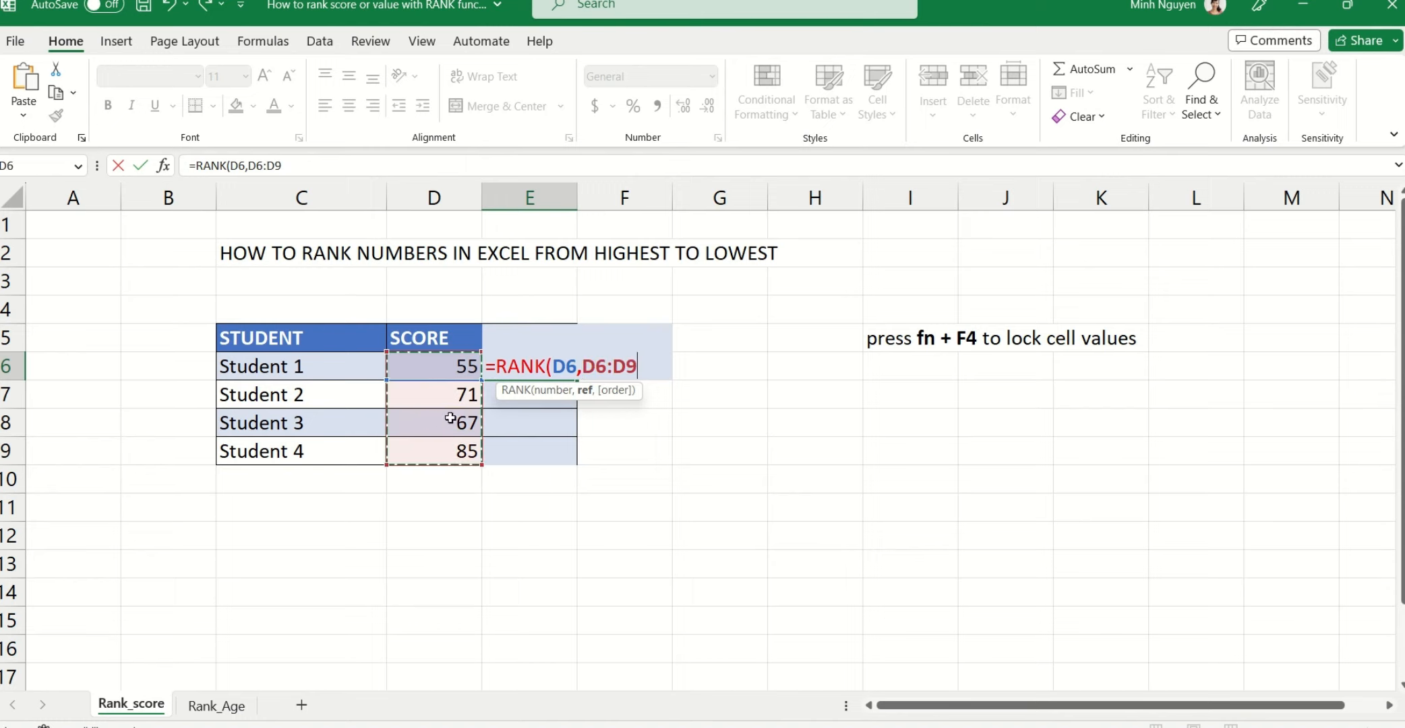
text(,)
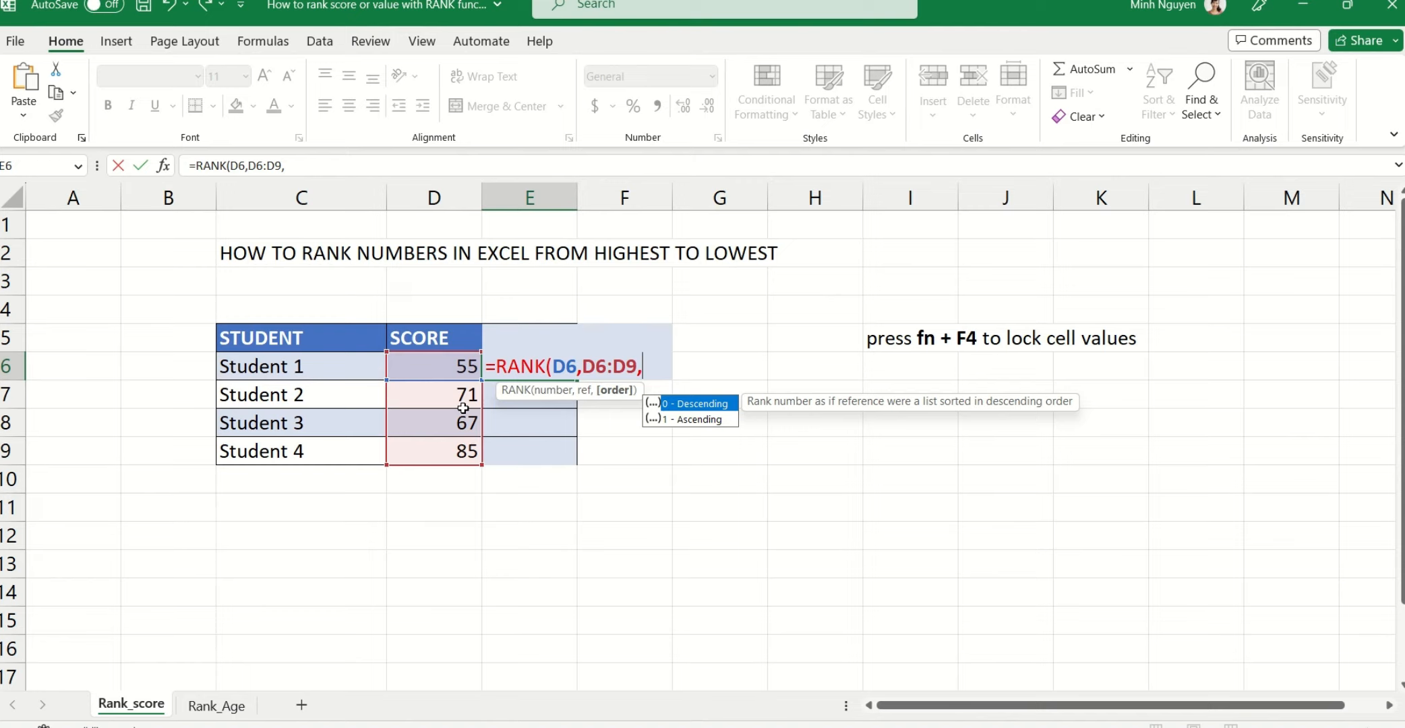
text(0))
key(Return)
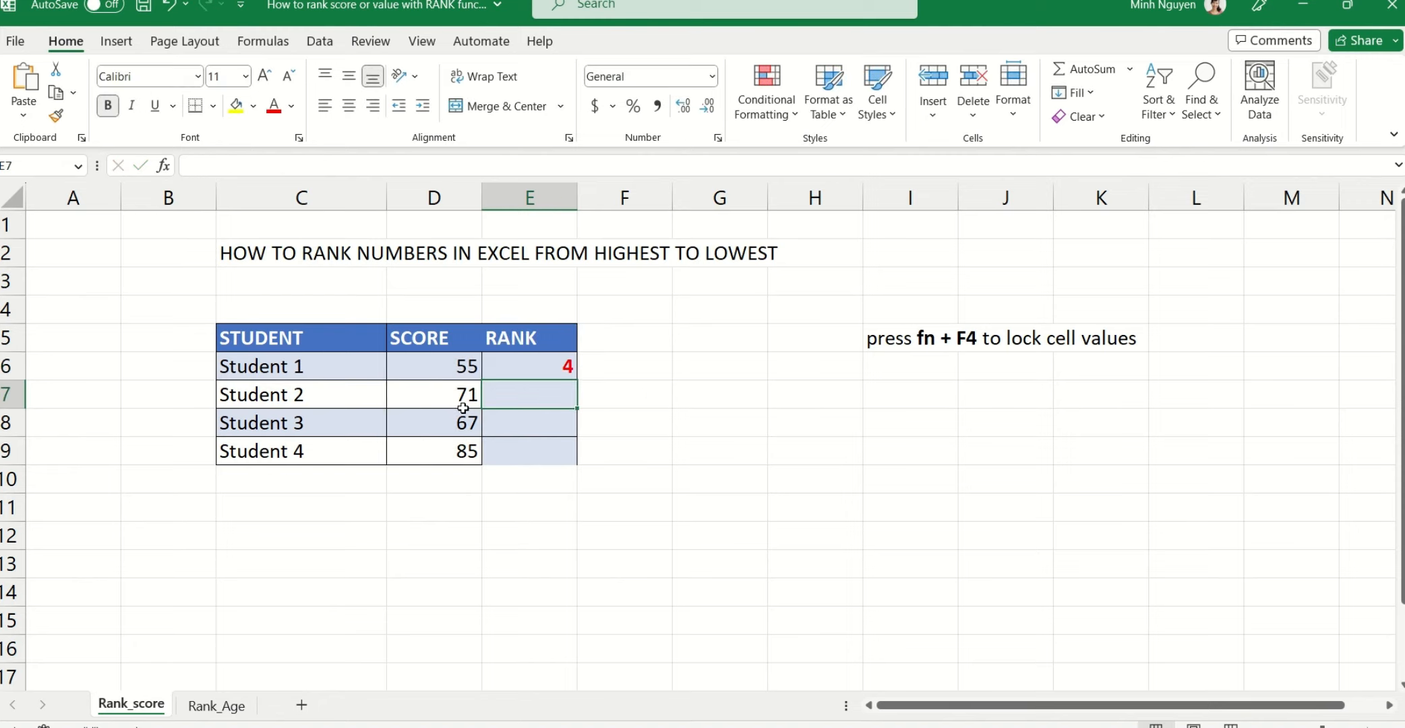
Fill the RANK formula with the relative score range from E6 down to E9
click(520, 373)
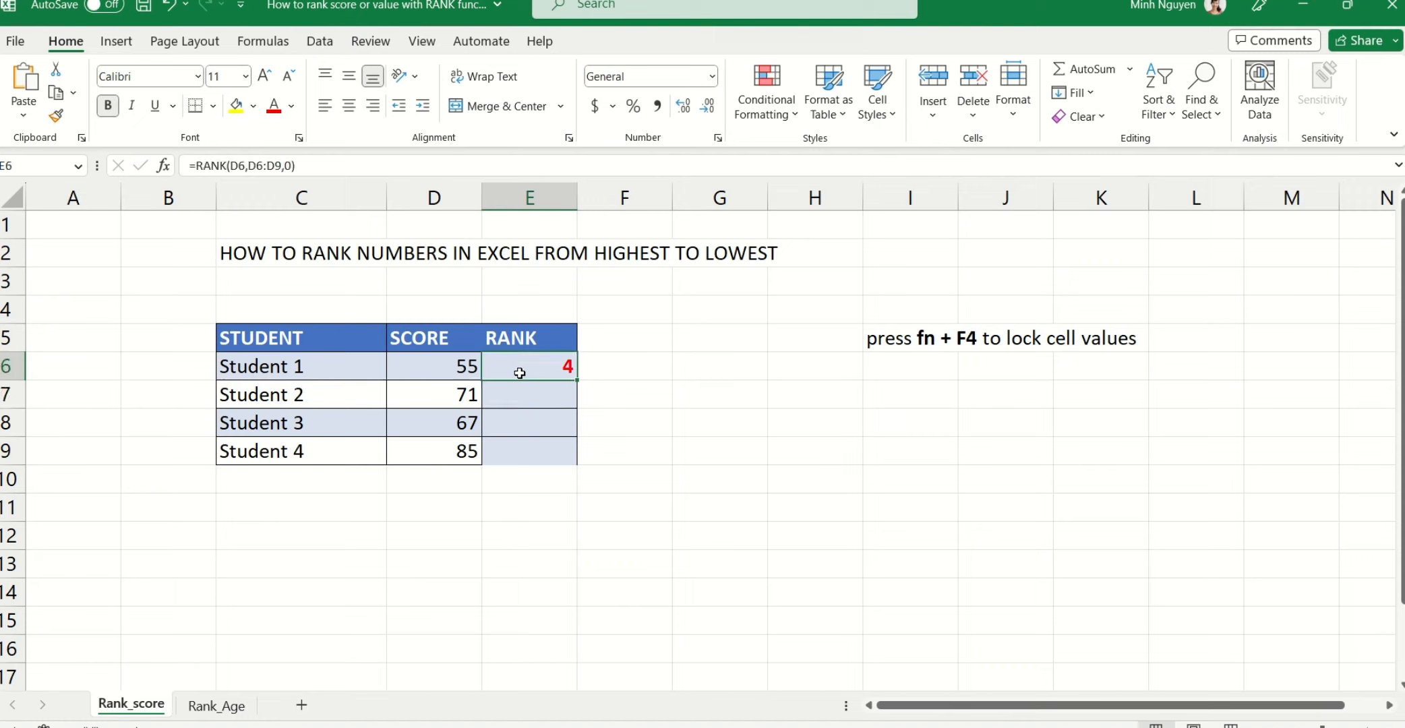
double_click(578, 382)
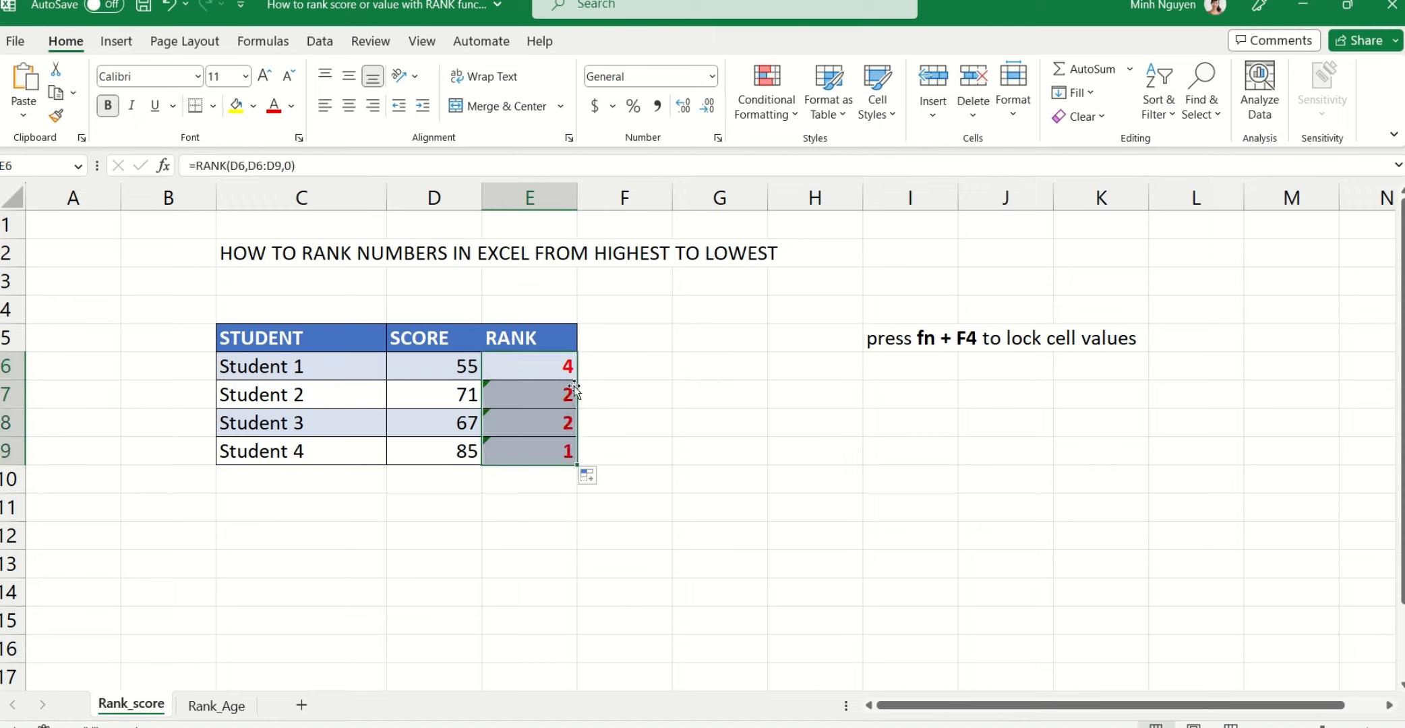
click(533, 506)
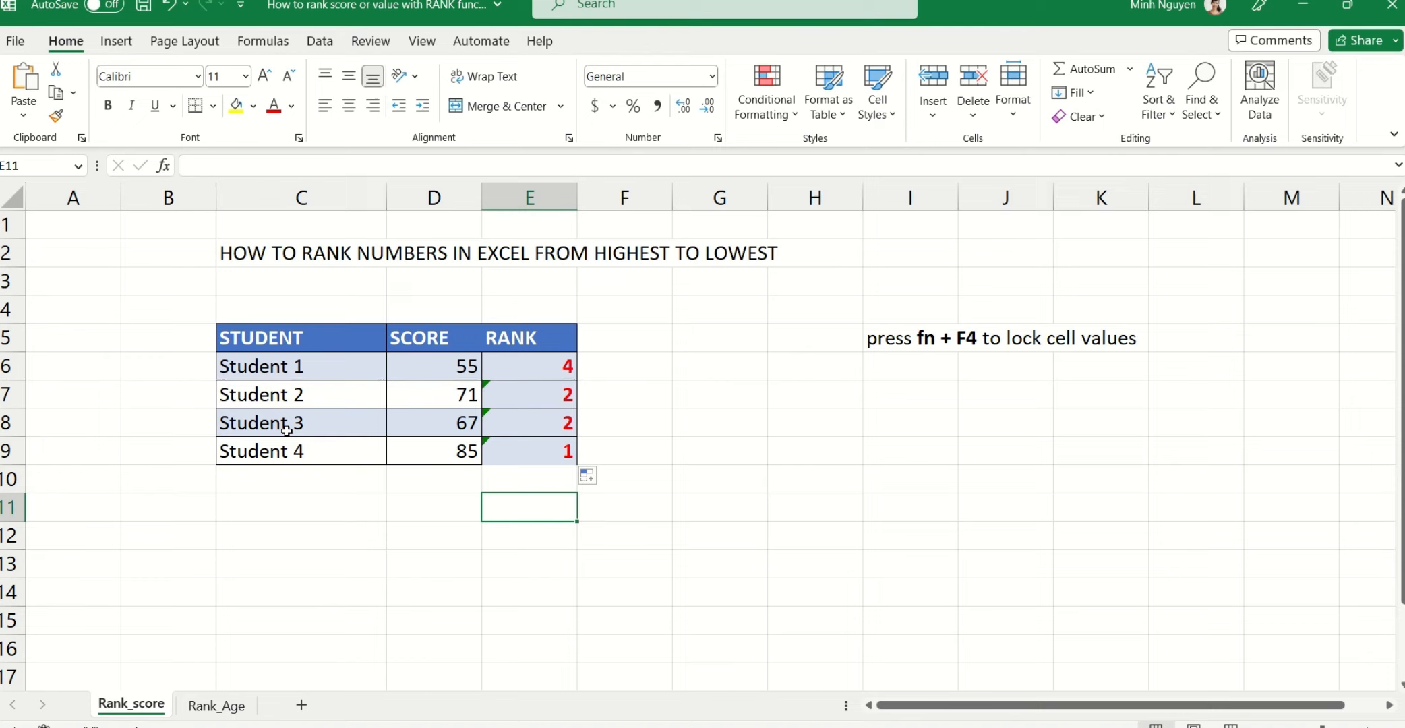
Compare the formulas in E6 and E7, and lock the score range in E6's RANK formula as $D$6:$D$9
click(561, 369)
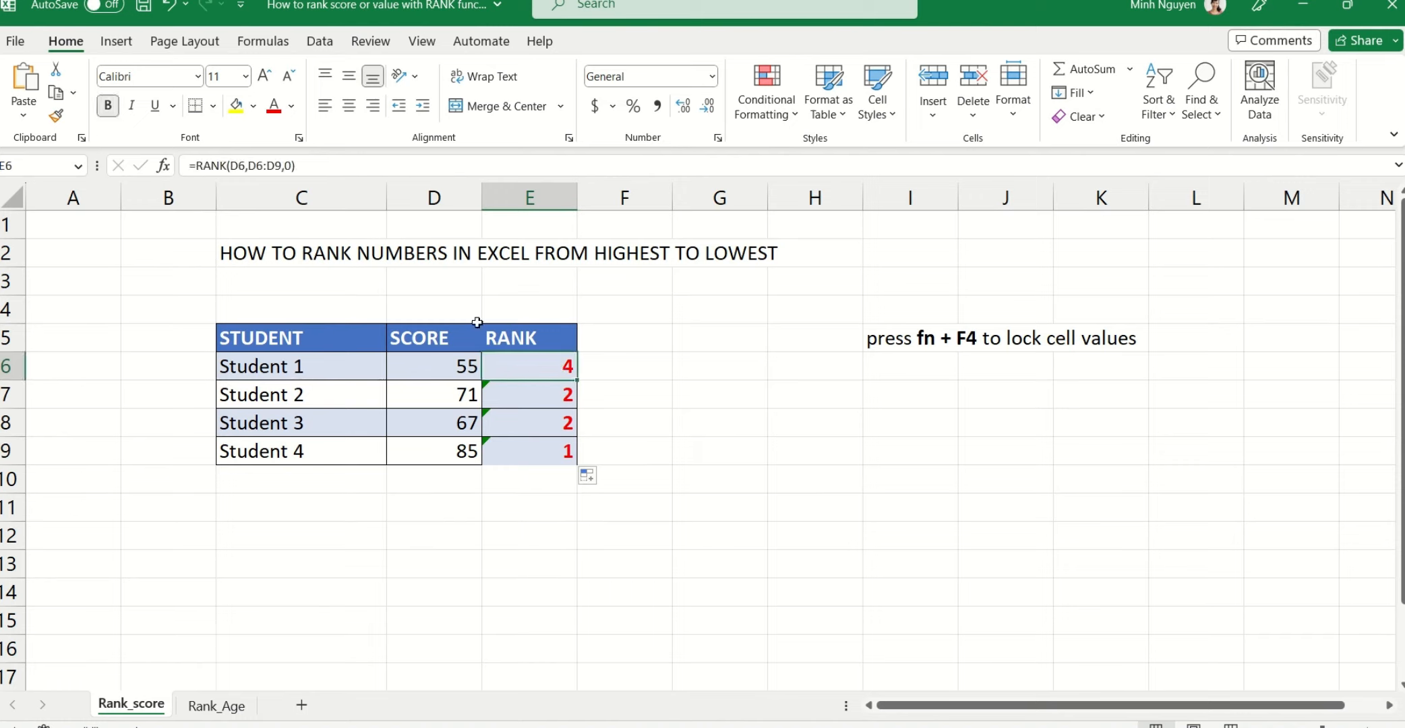
click(530, 400)
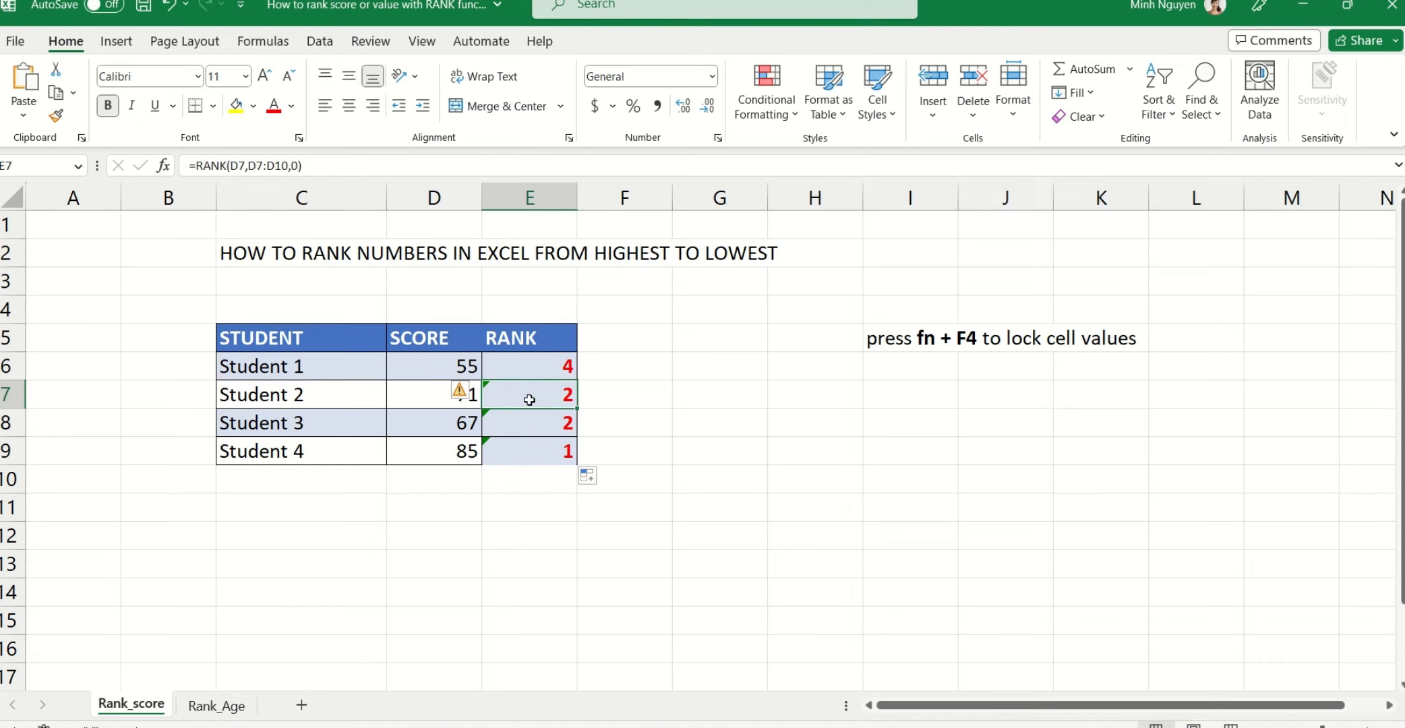
click(544, 367)
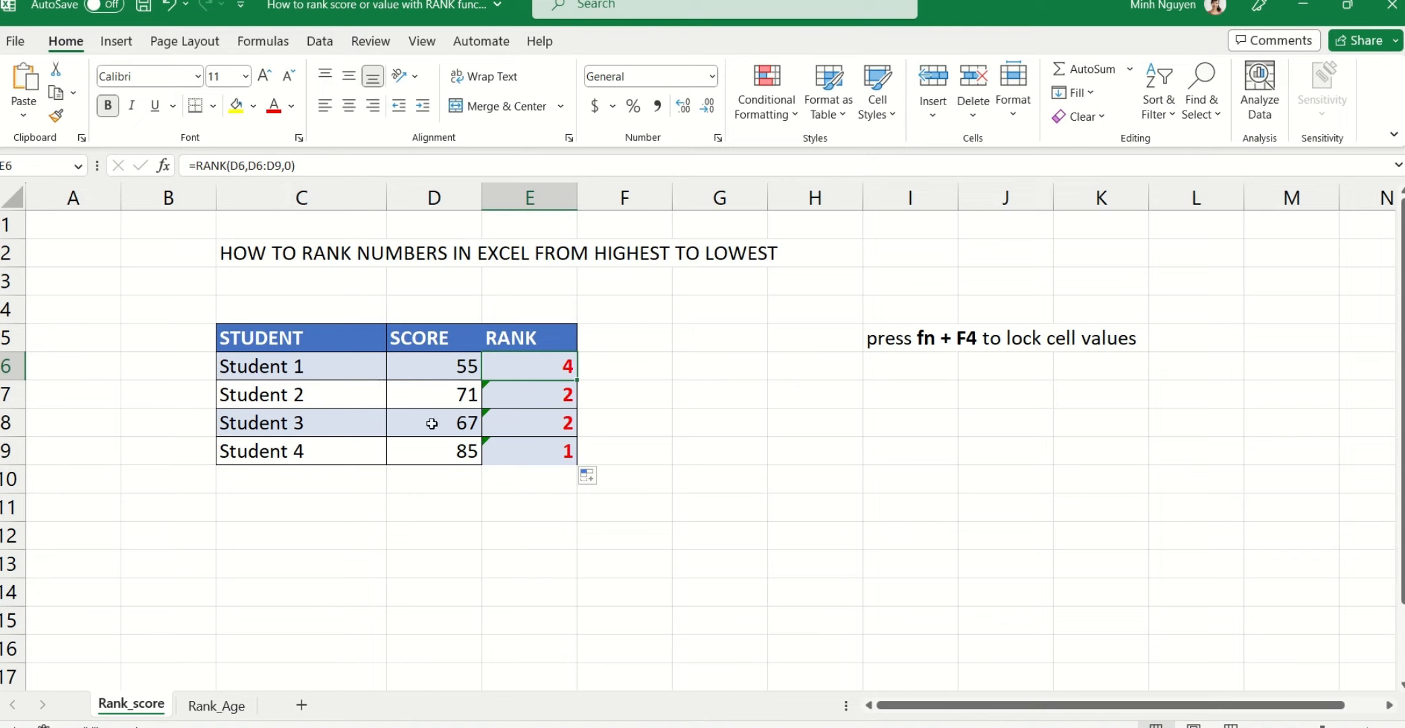
click(505, 386)
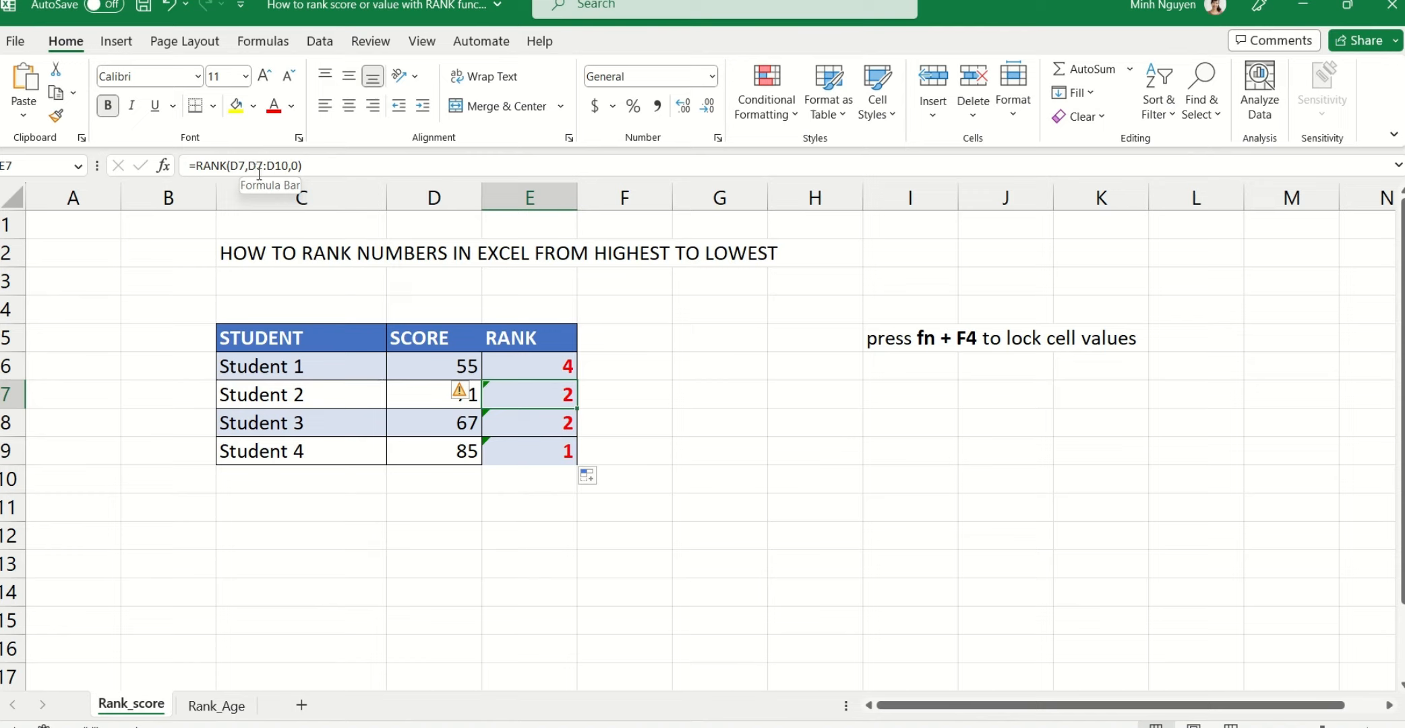
key(Up)
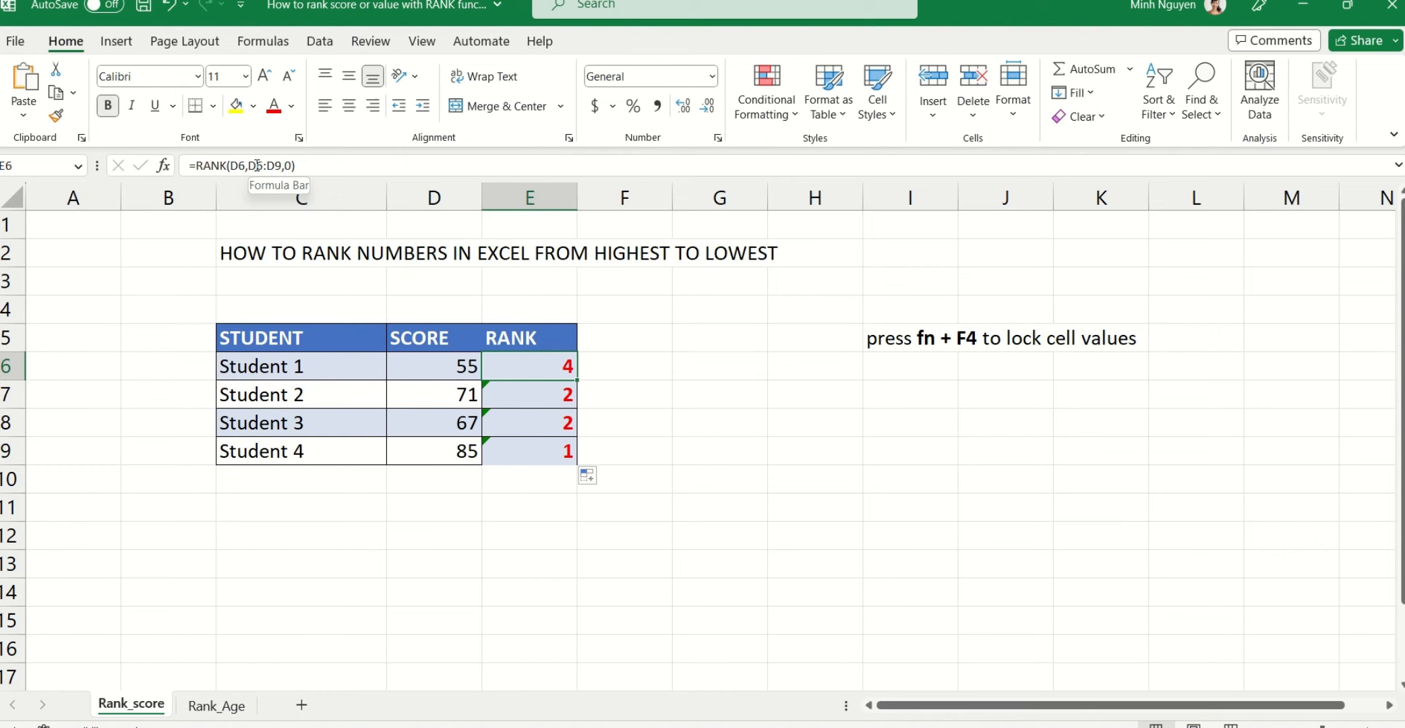
click(257, 165)
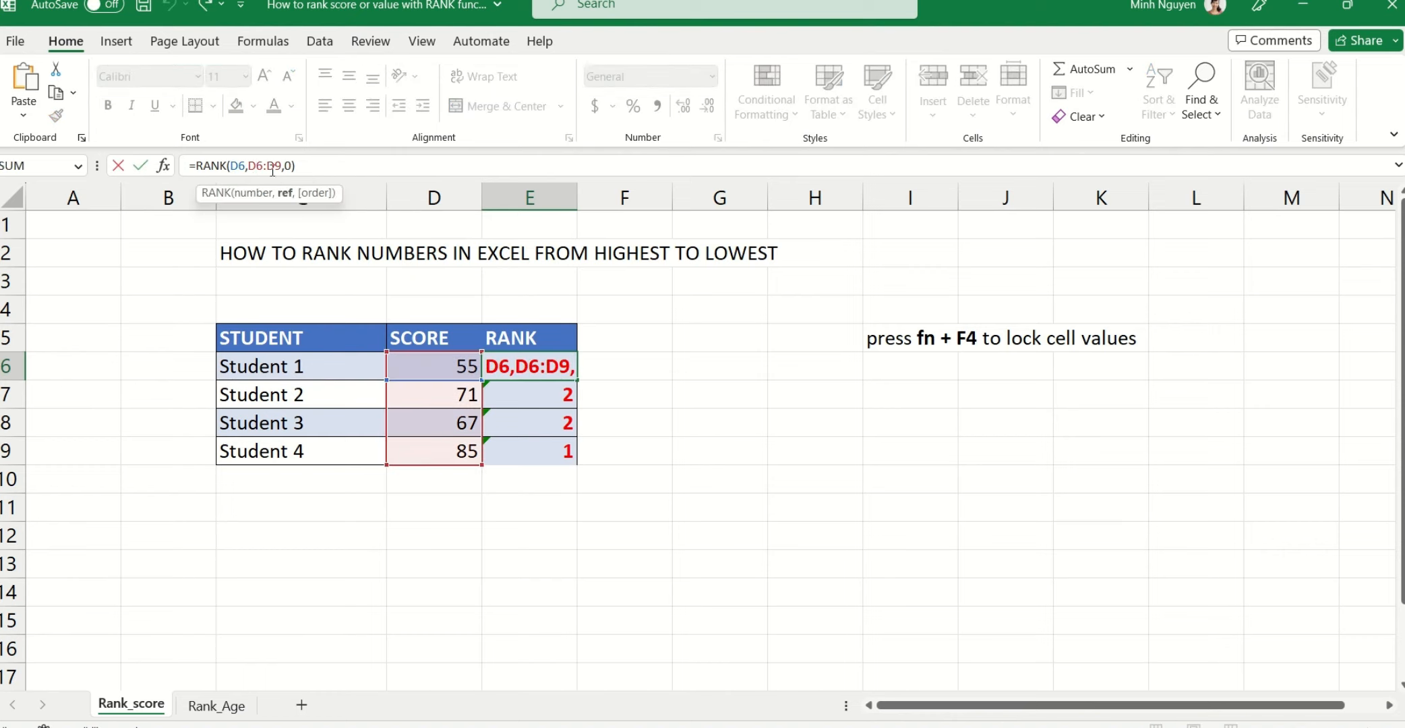
click(258, 167)
key(F4)
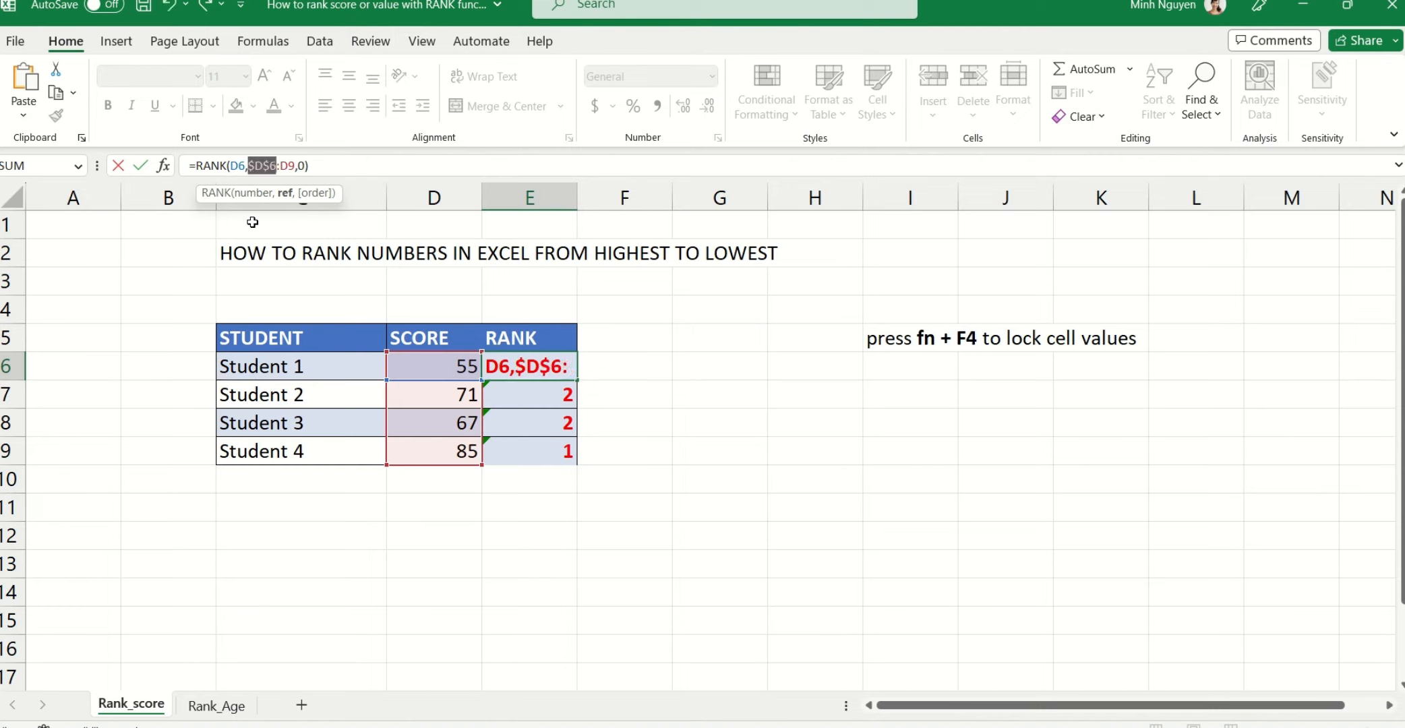
click(288, 164)
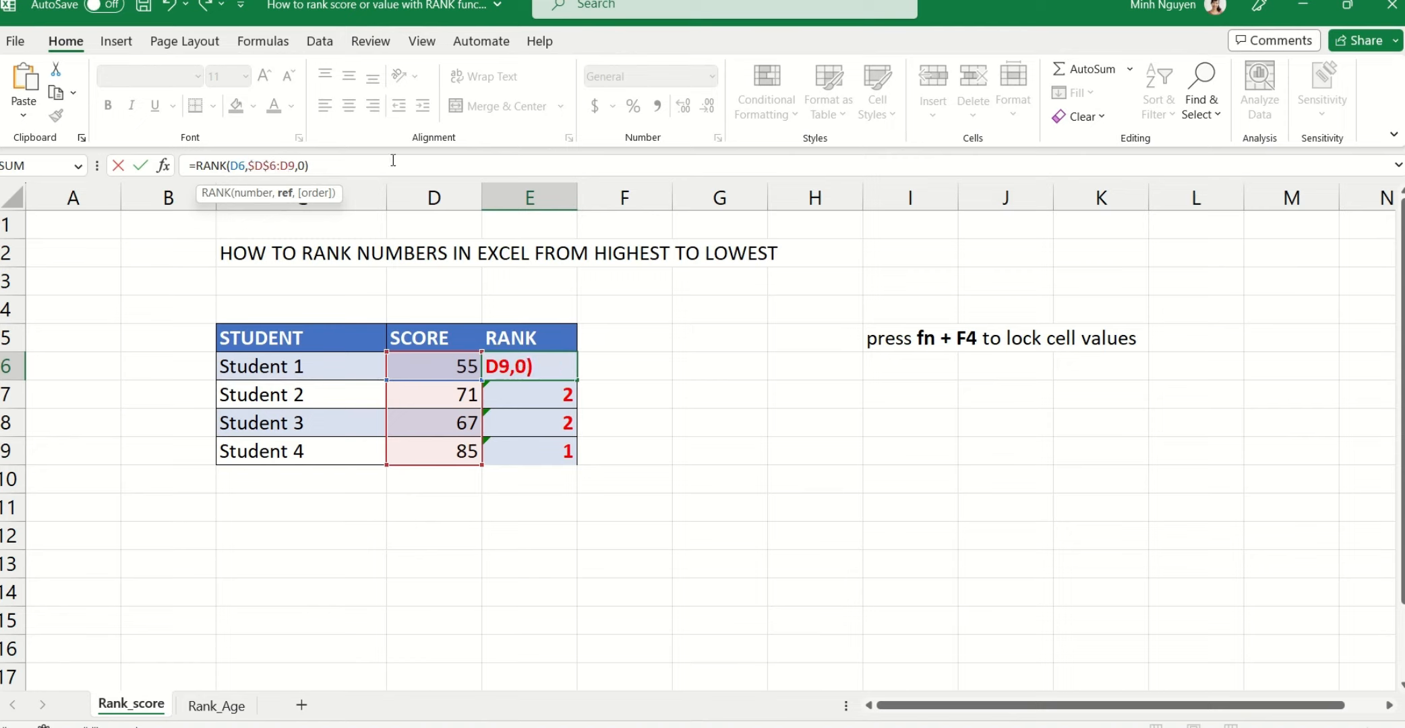
key(F4)
click(342, 159)
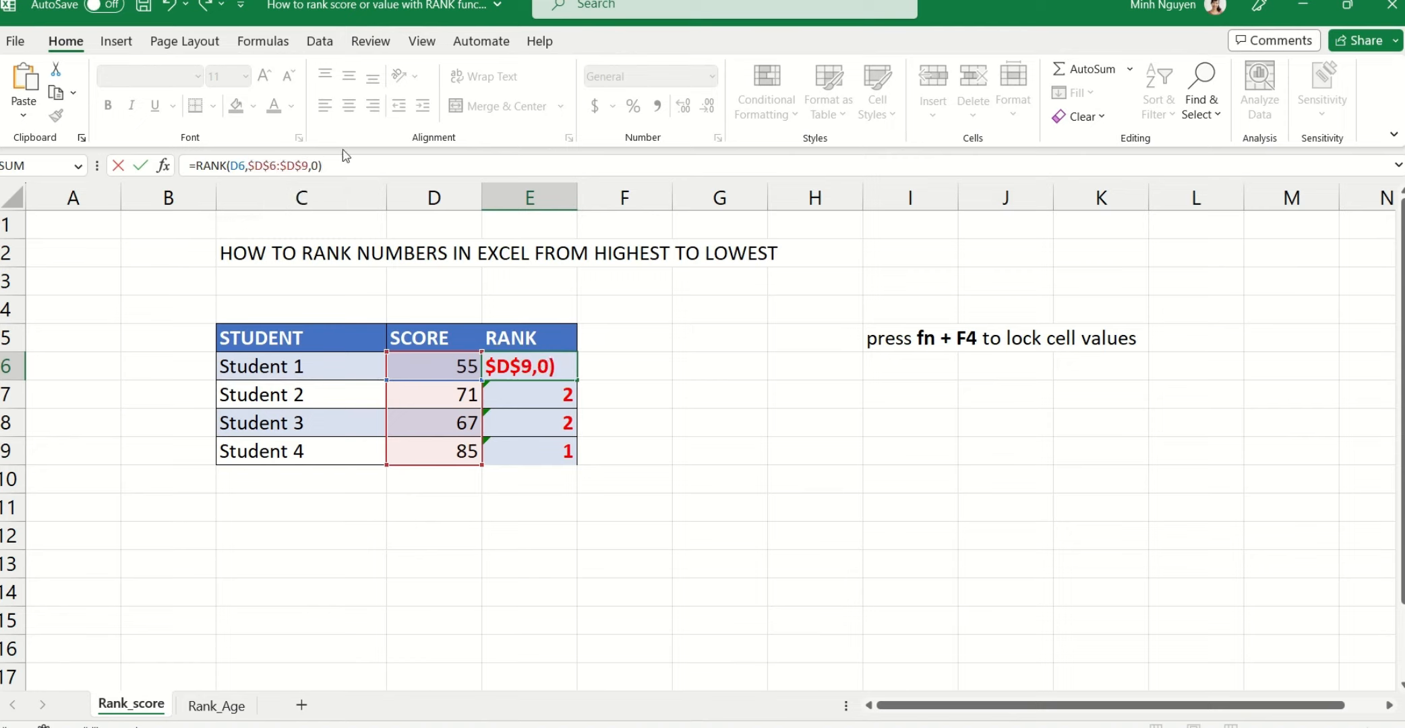
key(Return)
Fill the RANK formula with the locked score range from E6 down to E9
click(553, 367)
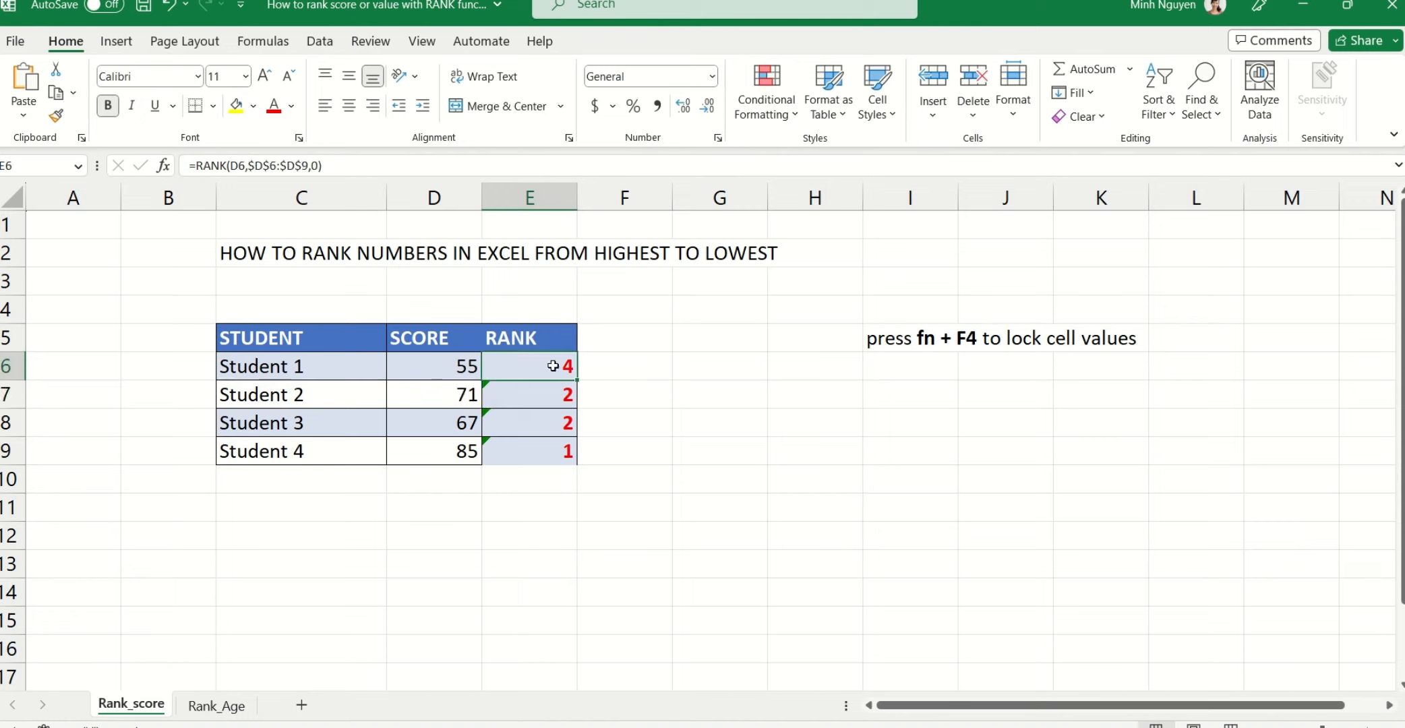
double_click(577, 379)
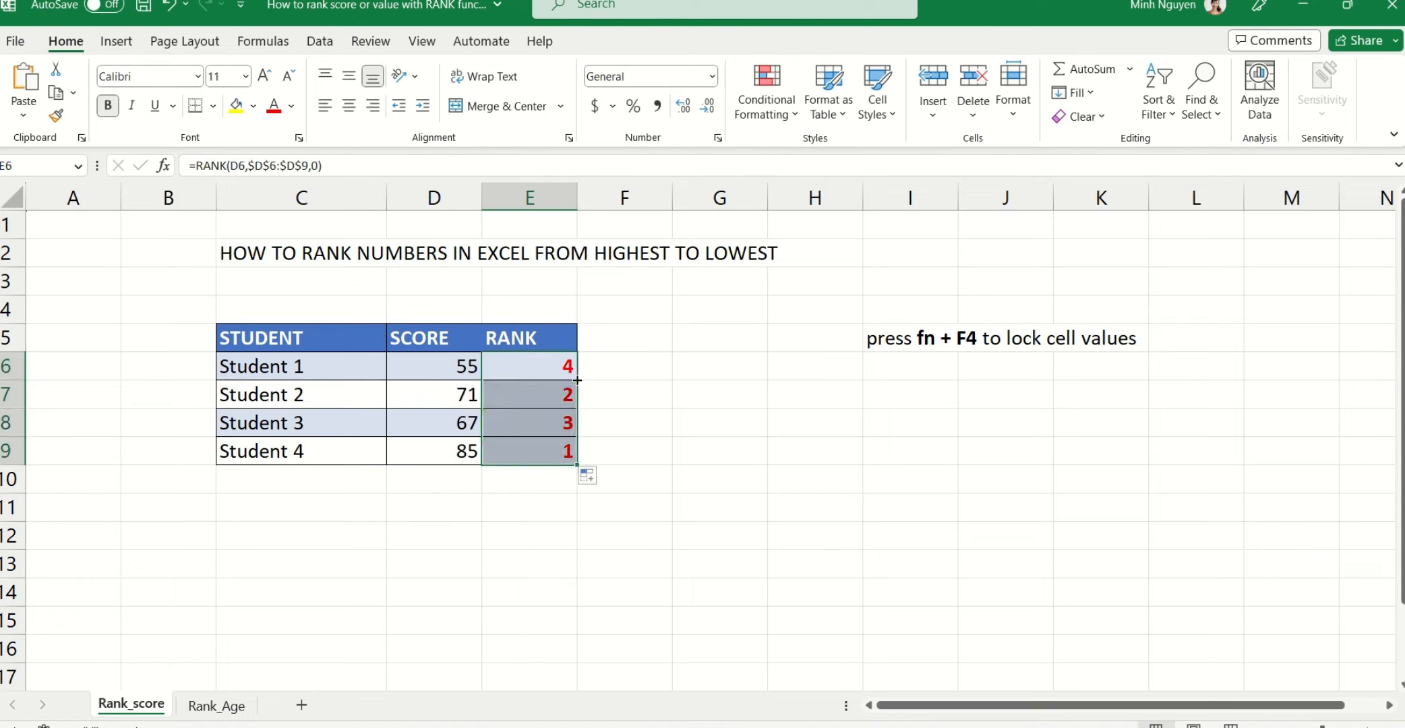
click(565, 523)
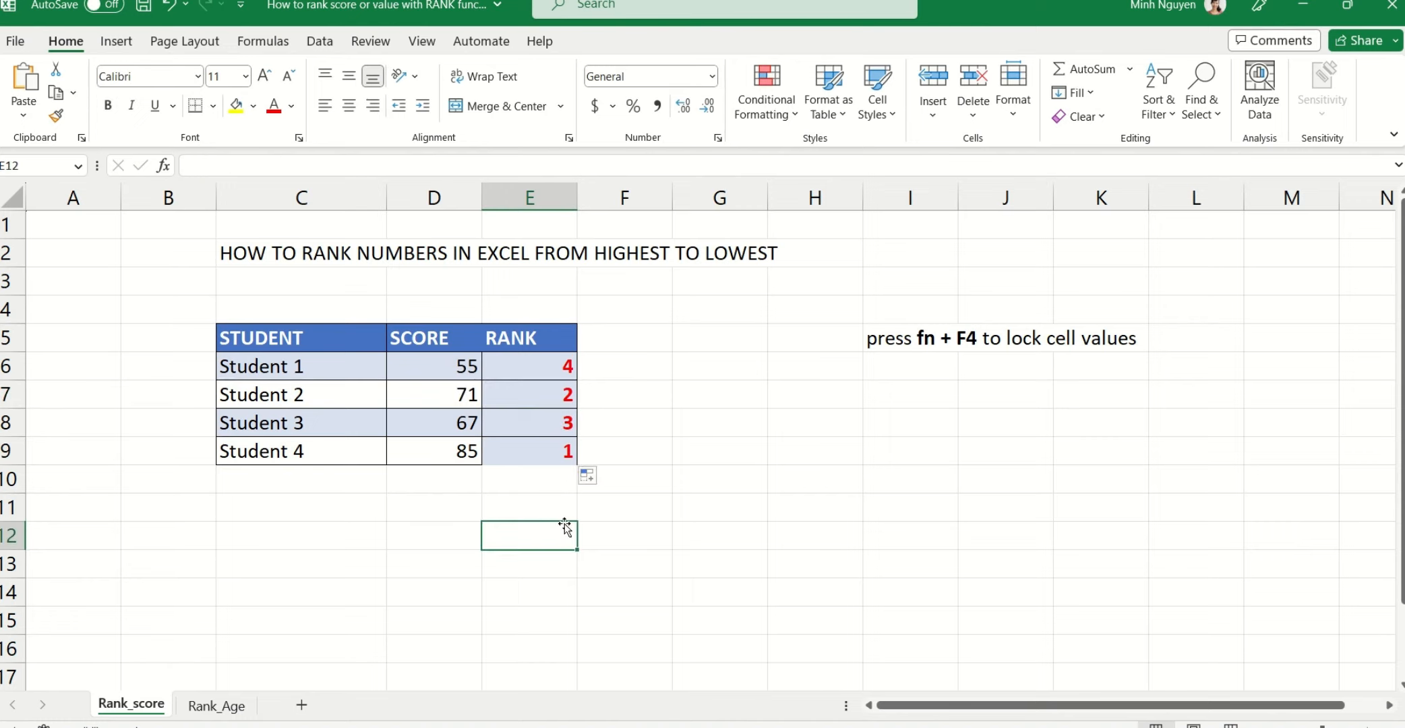
Change Student 3's score in D8 to 98
click(413, 428)
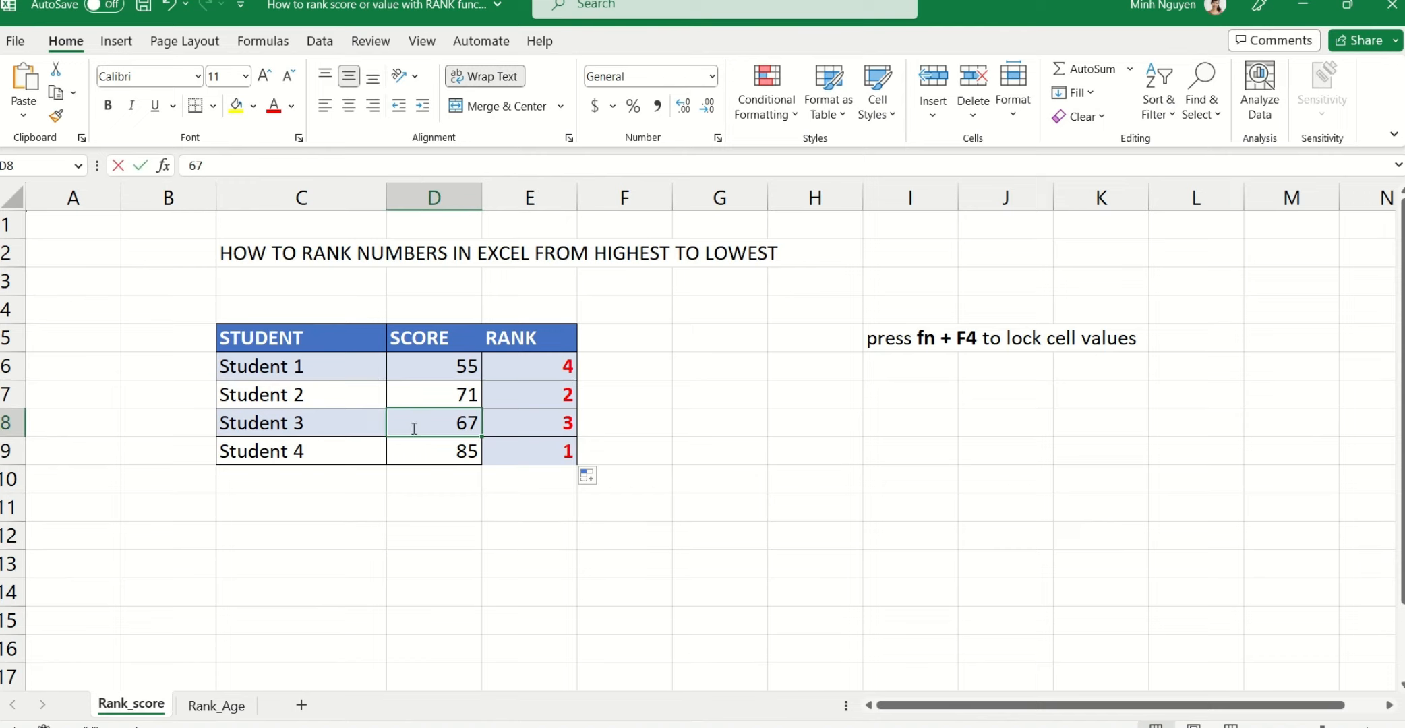
text(98)
key(Return)
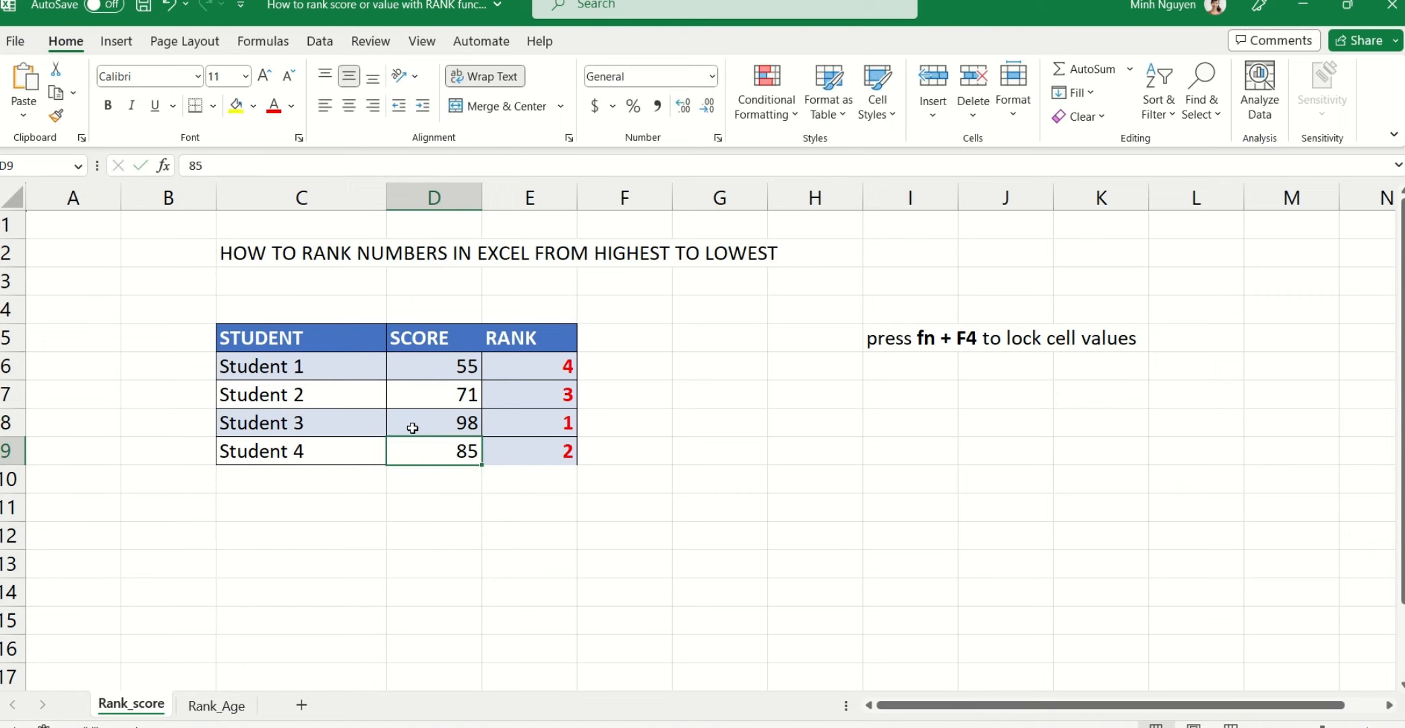
Add Student 5 with a score of 83 in row 10 and extend the rank formula from E9 to E10
click(352, 483)
text(Stude)
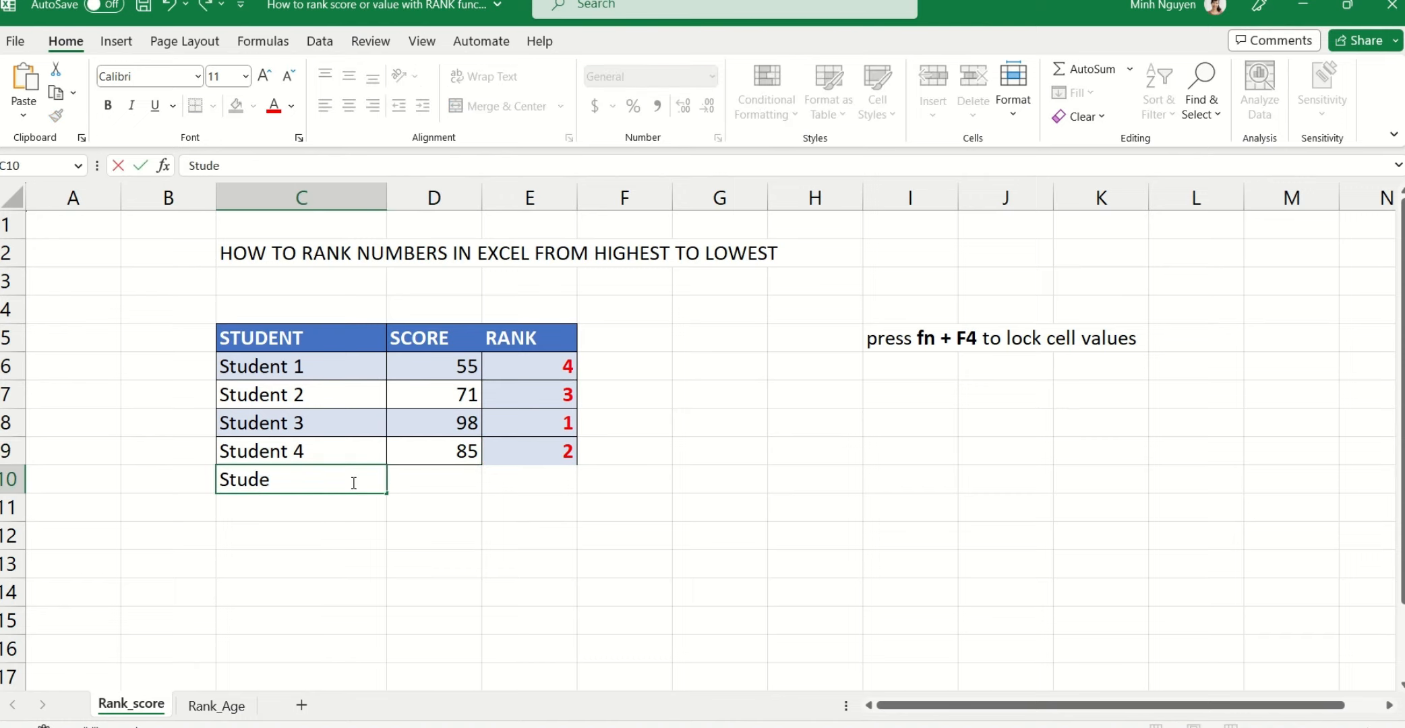
text(nt 5)
key(Tab)
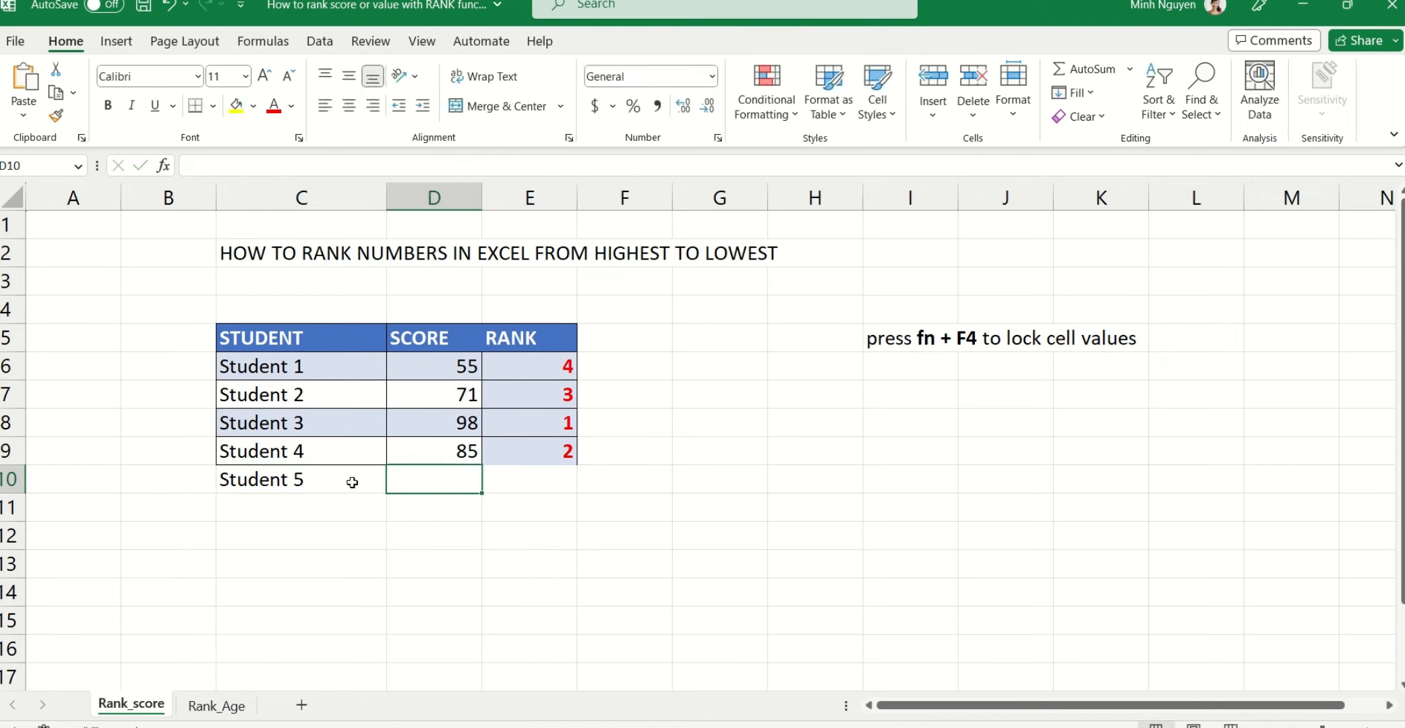
click(398, 564)
click(446, 478)
text(83)
key(Tab)
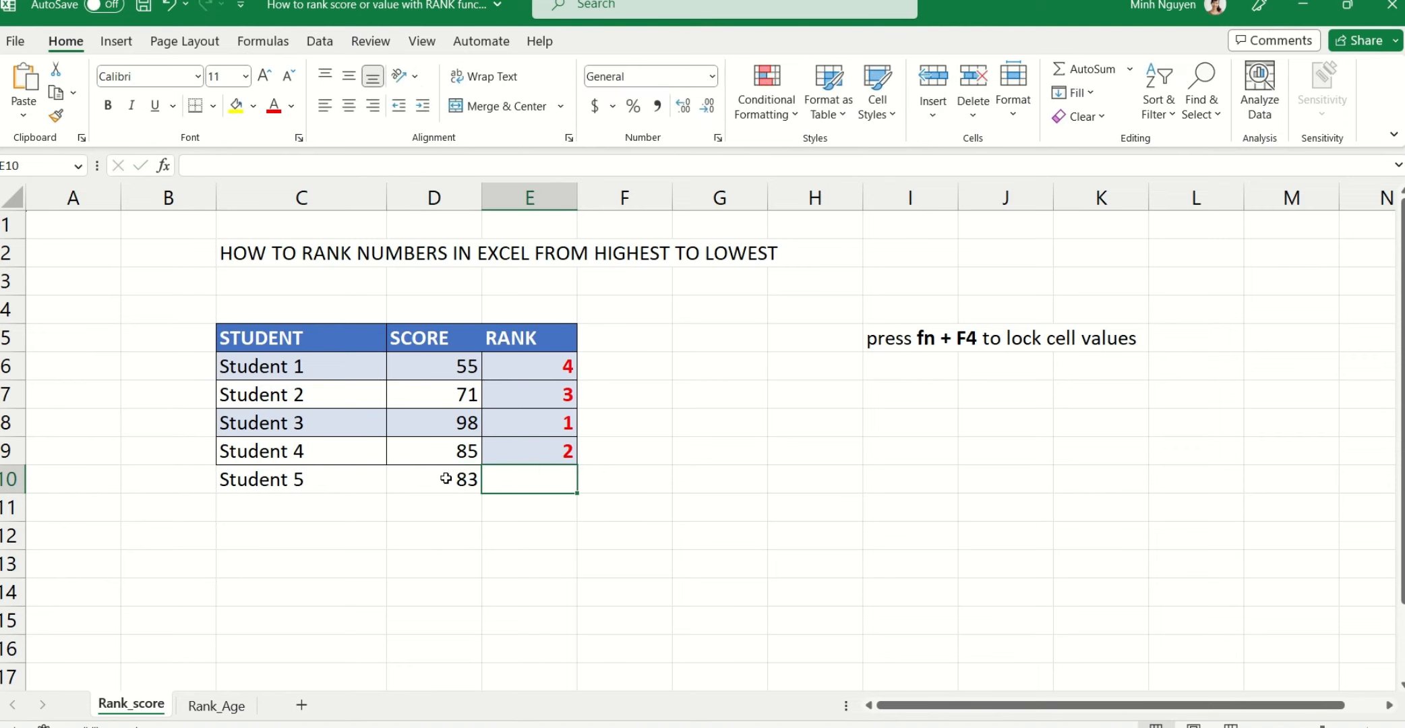
click(499, 463)
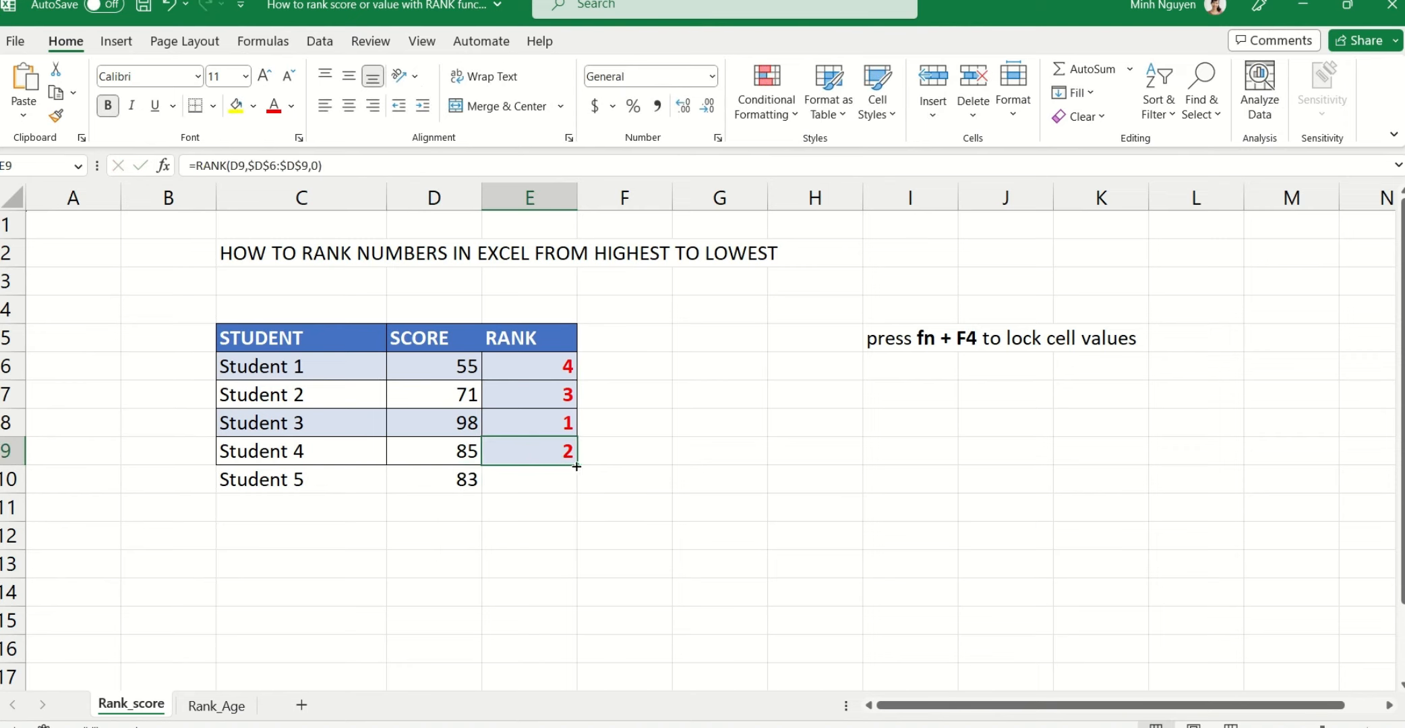
drag(576, 464, 654, 481)
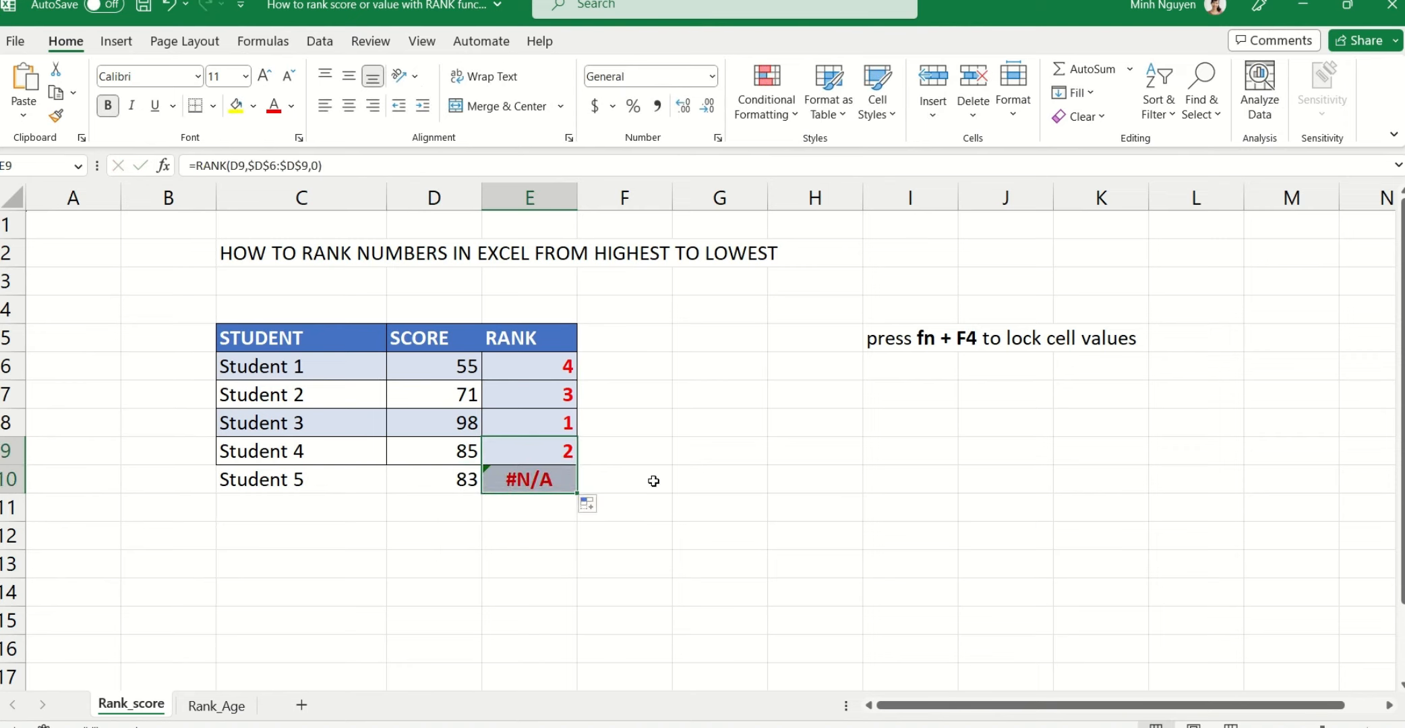
Extend the locked score range in E6's RANK formula to $D$6:$D$10 to include Student 5
click(540, 364)
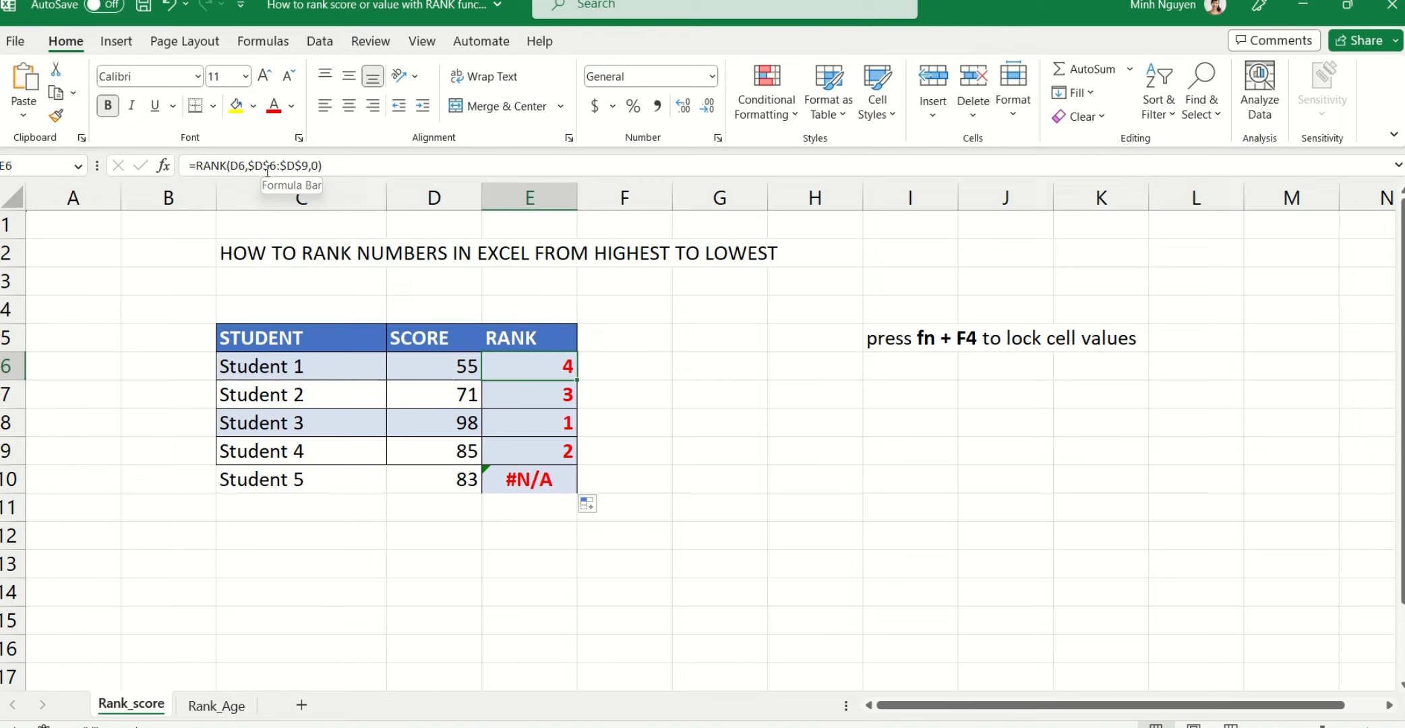
drag(429, 370, 434, 450)
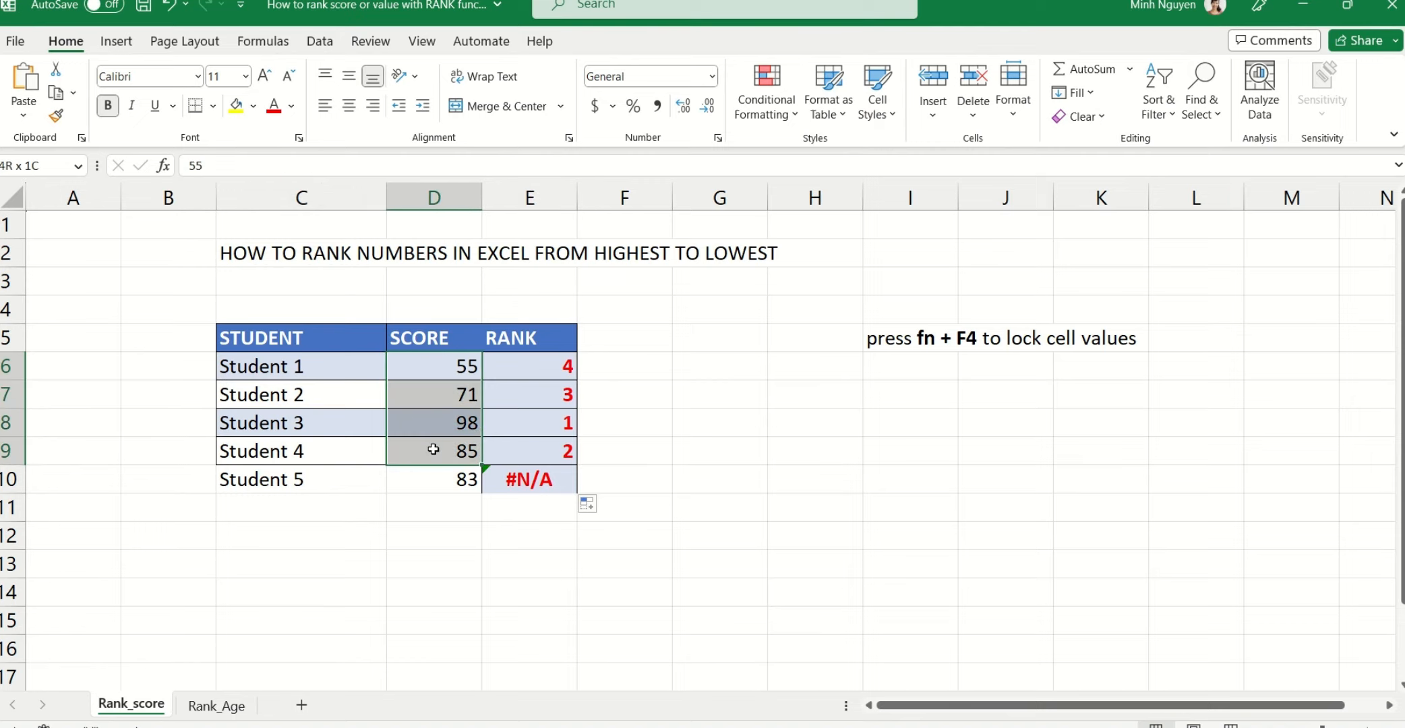
click(528, 359)
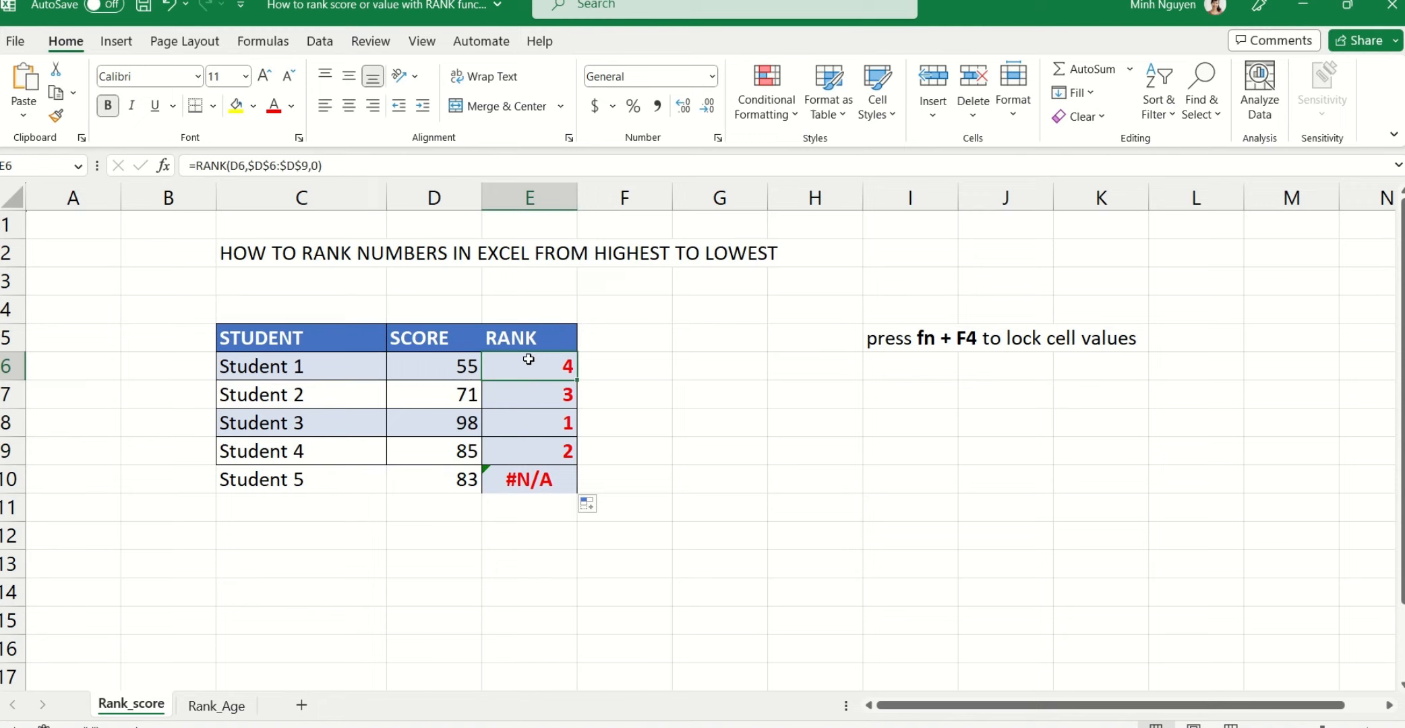
click(308, 166)
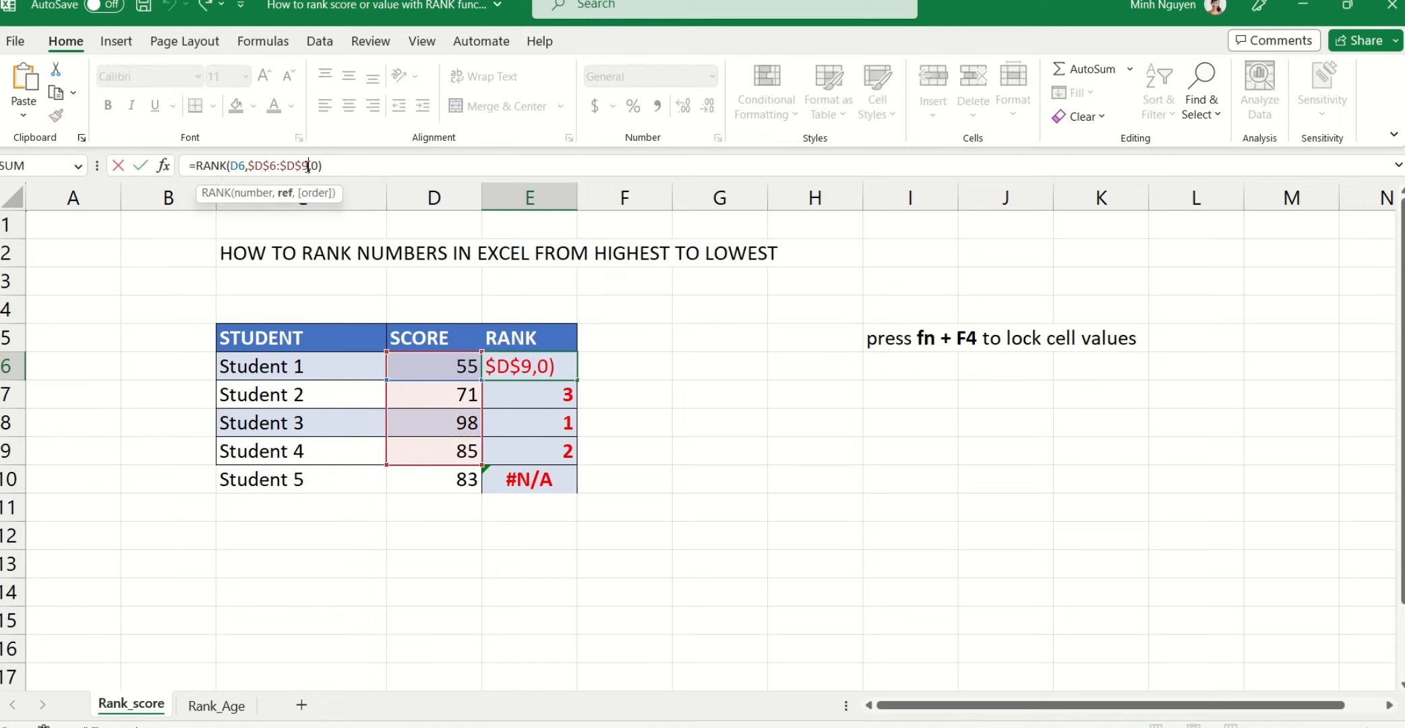
key(BackSpace)
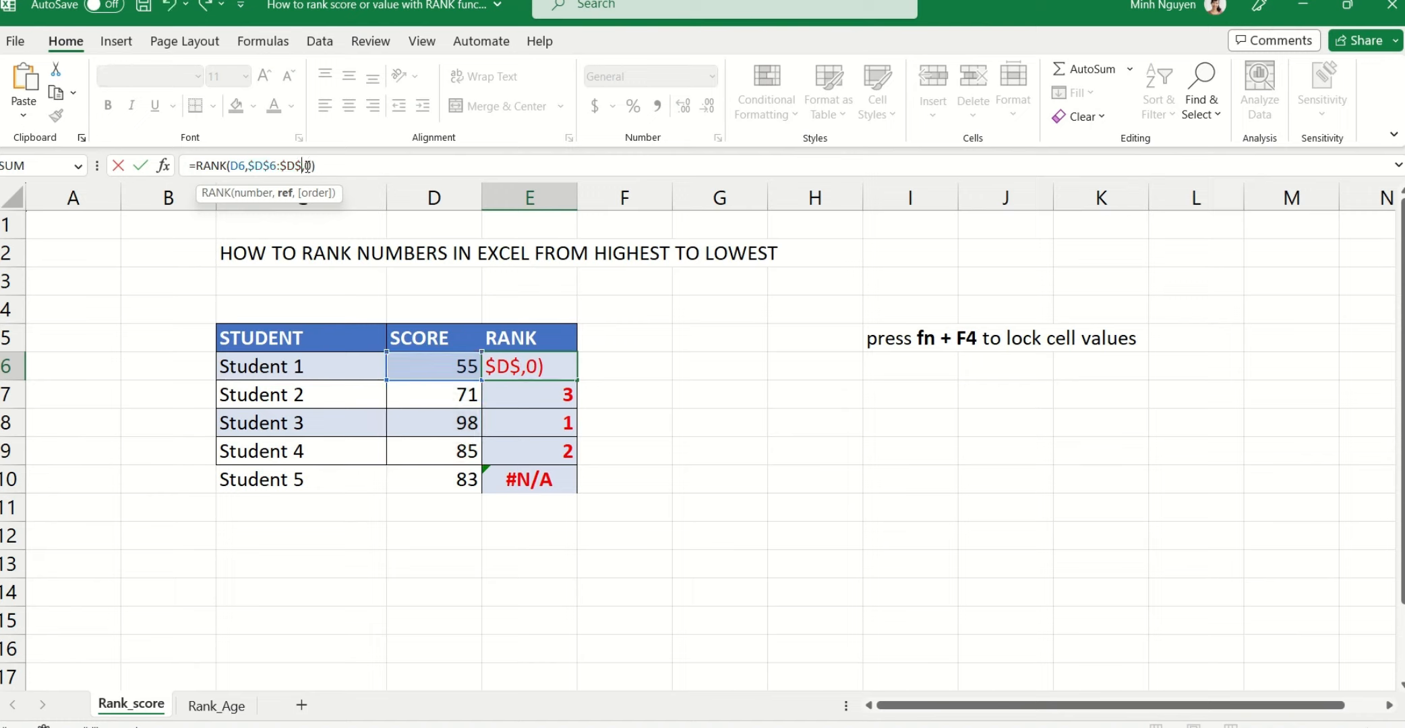
text(10)
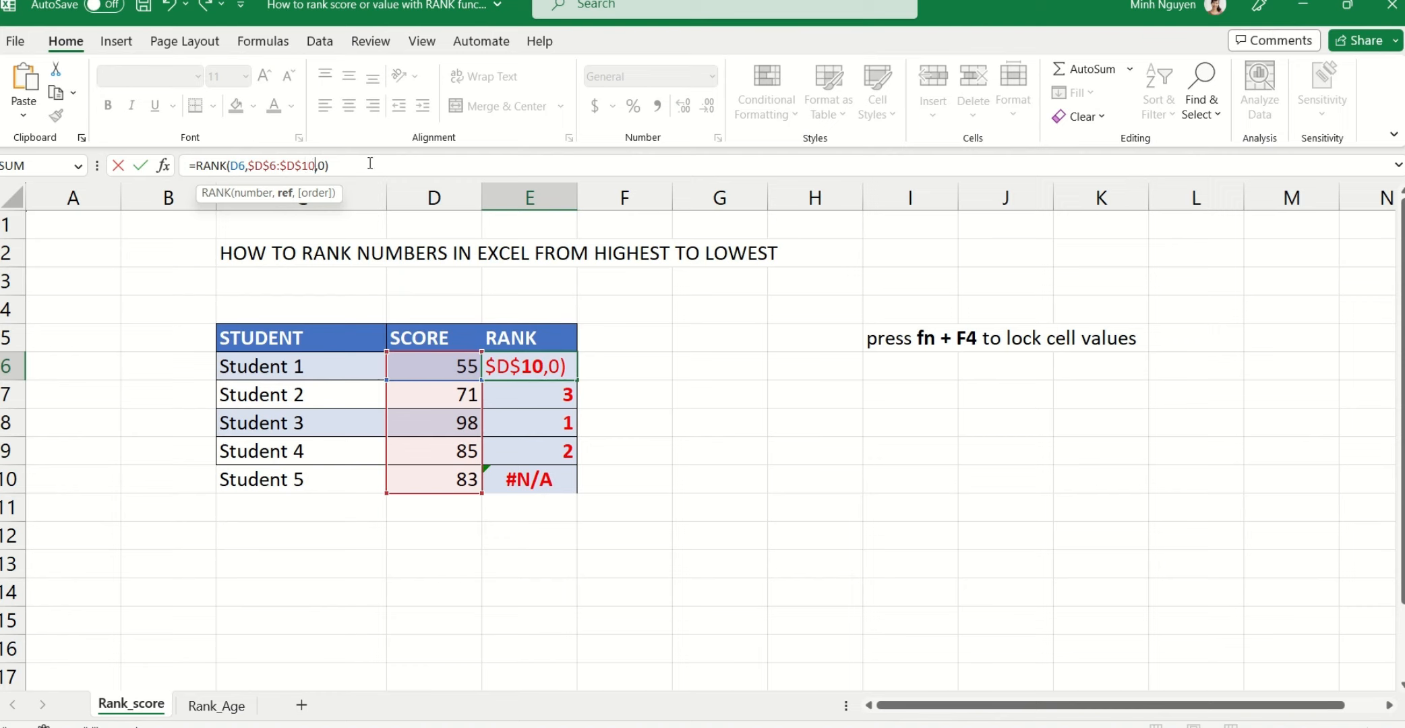
key(ctrl+Return)
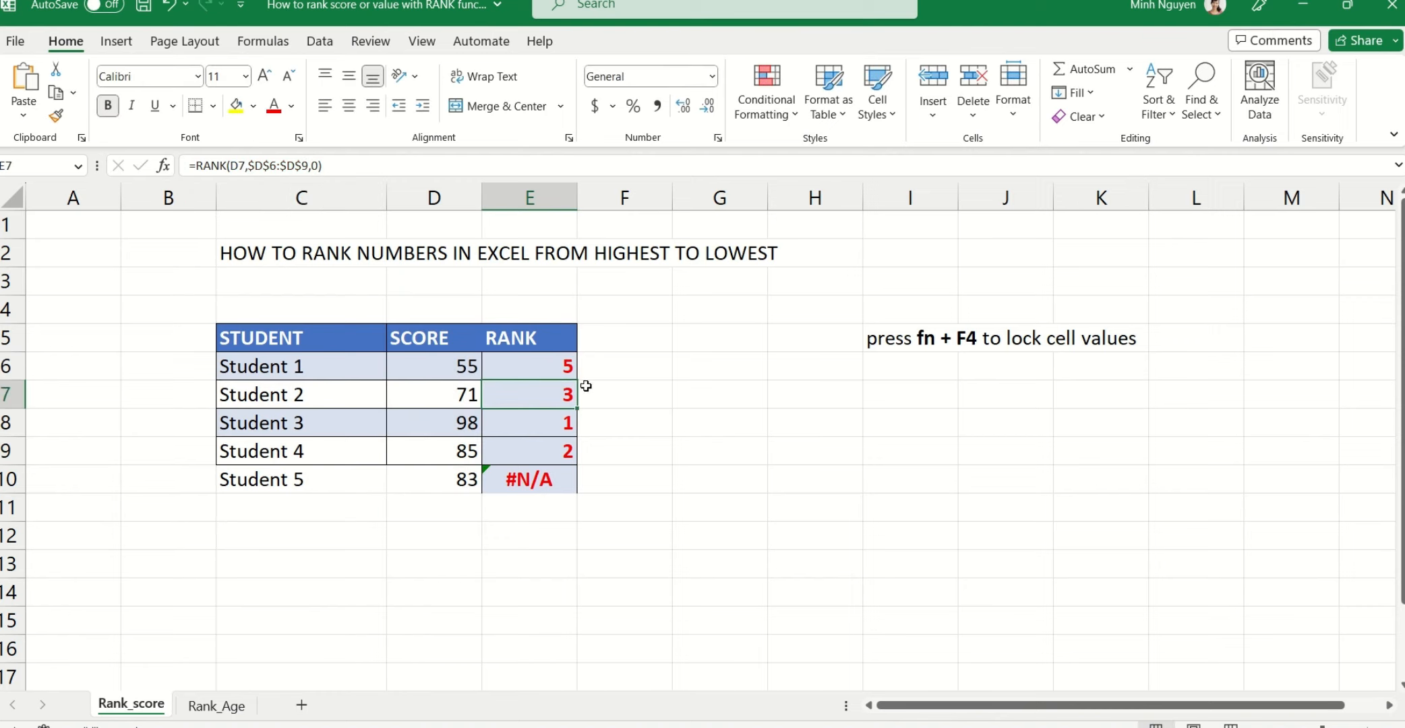
Fill the RANK formula with the extended range from E6 down to E10
drag(572, 373, 574, 493)
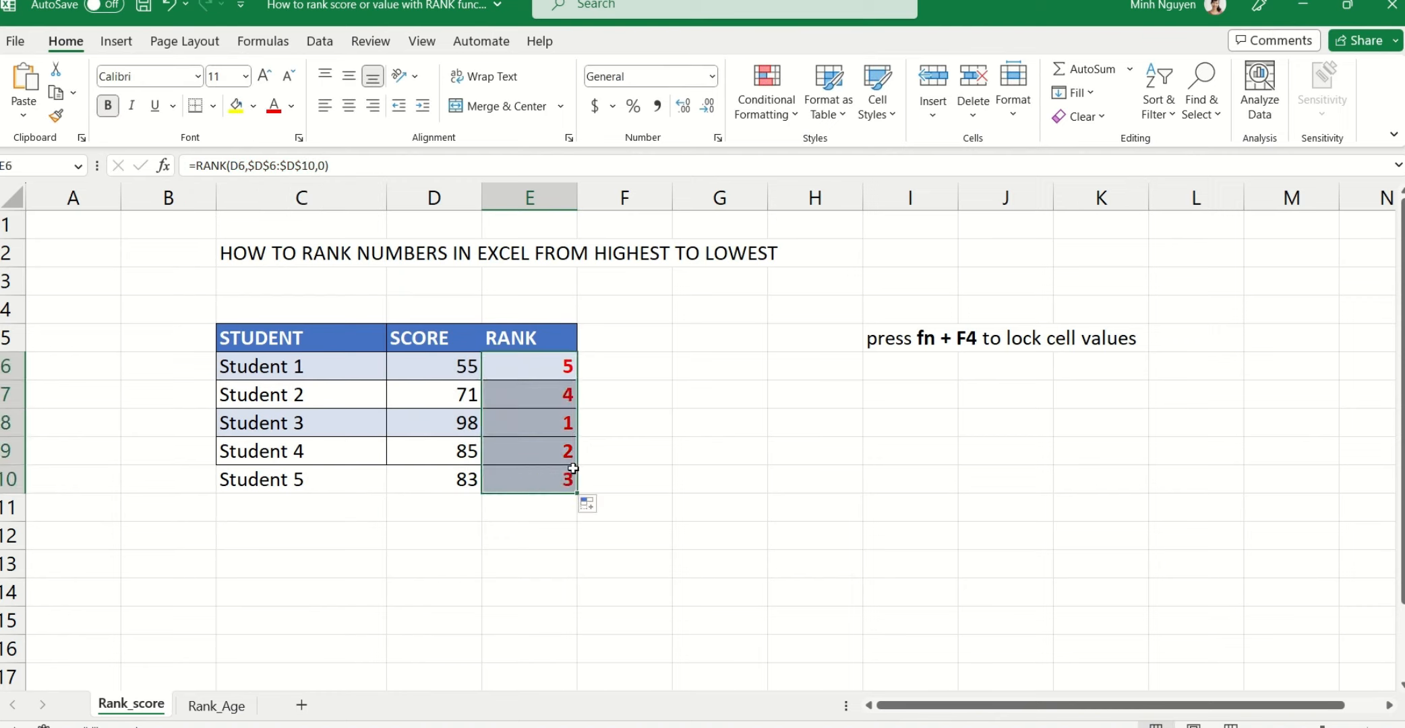
click(711, 478)
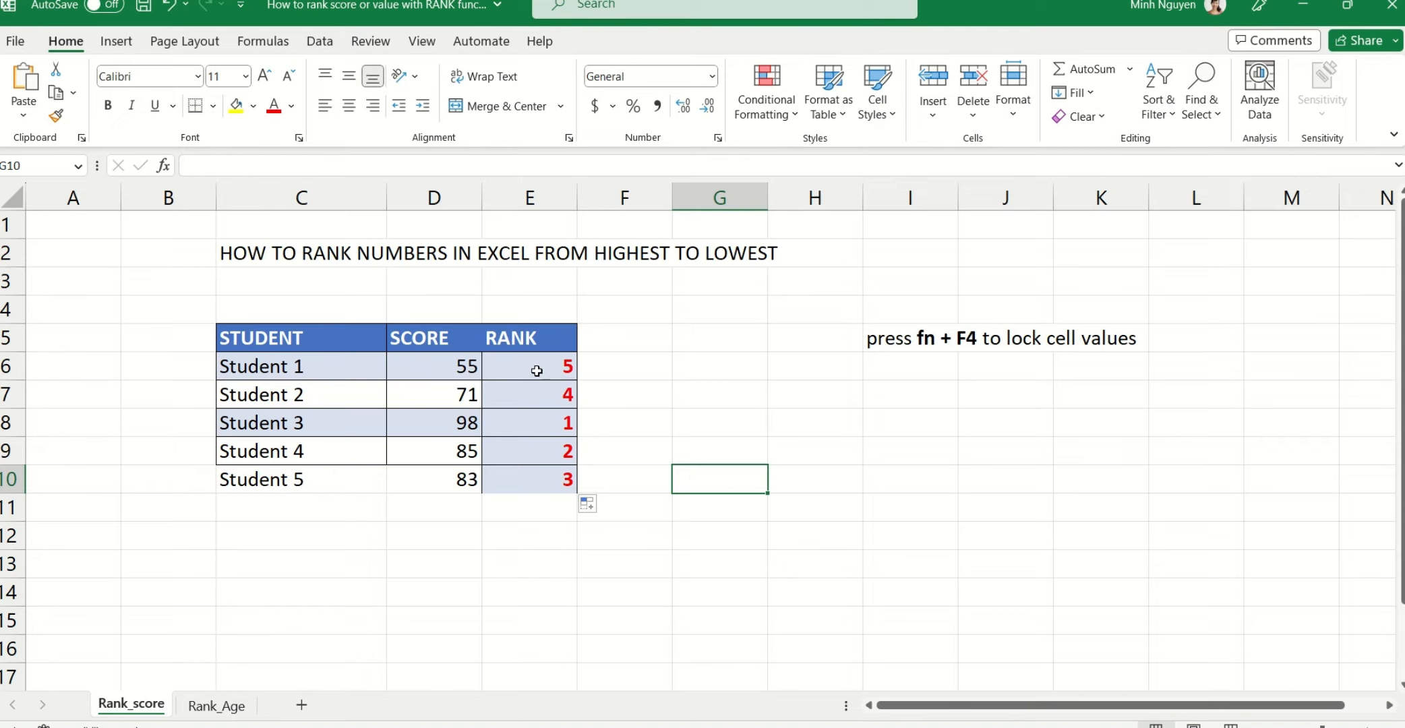
drag(537, 371, 565, 477)
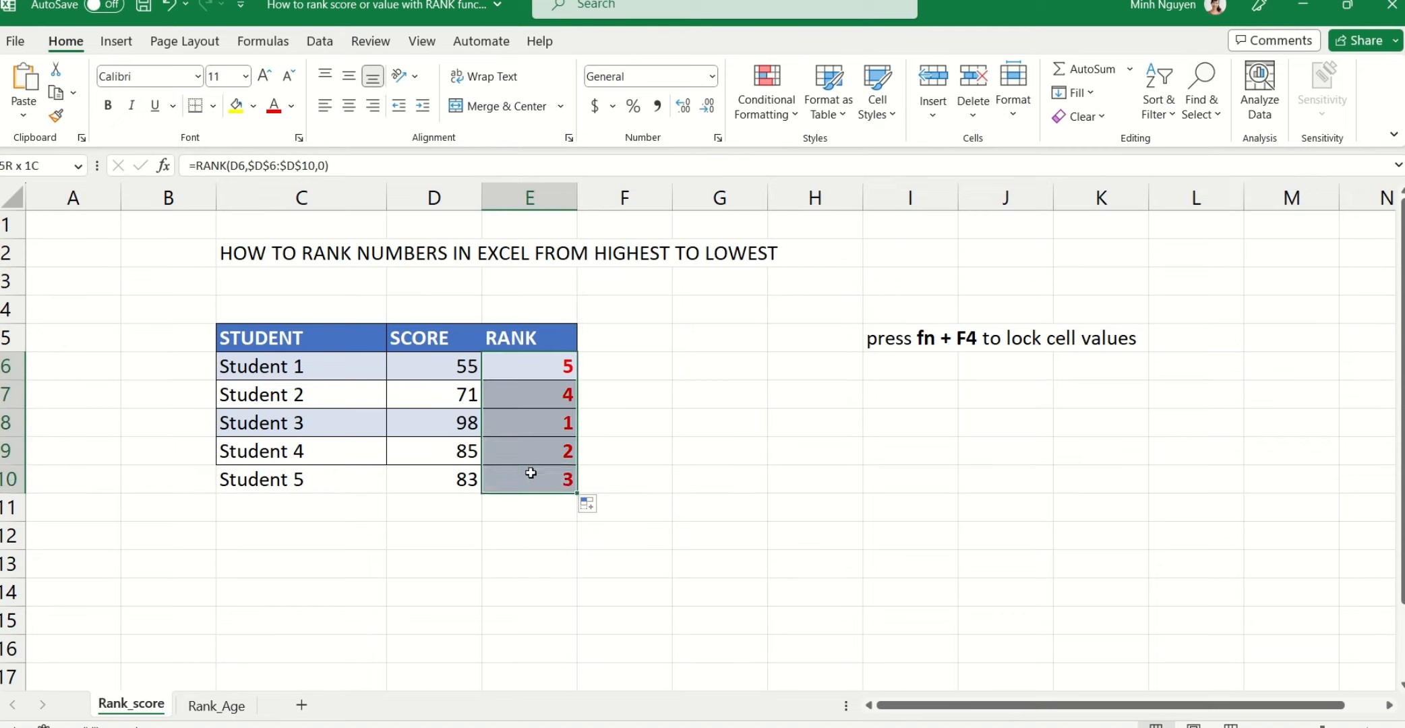
click(770, 447)
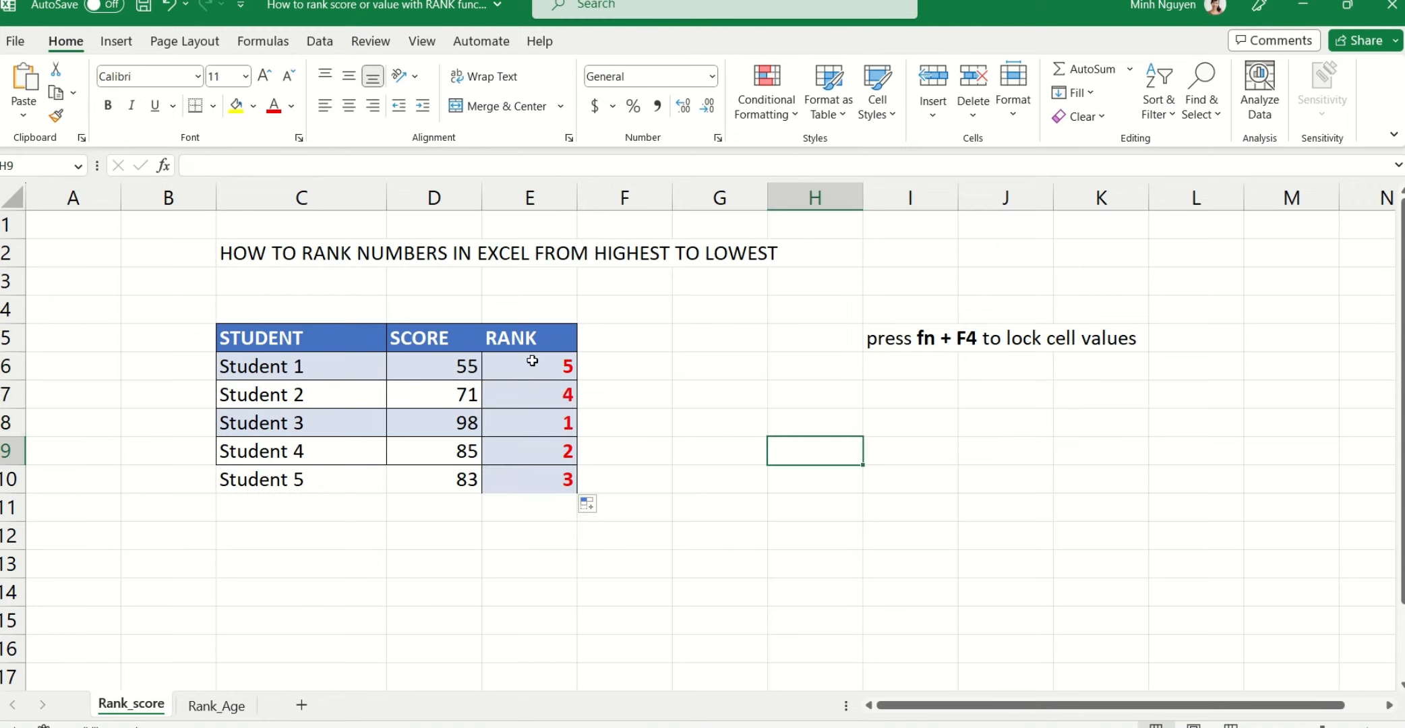
Clear all the rank formulas from E6:E10
drag(533, 361, 487, 487)
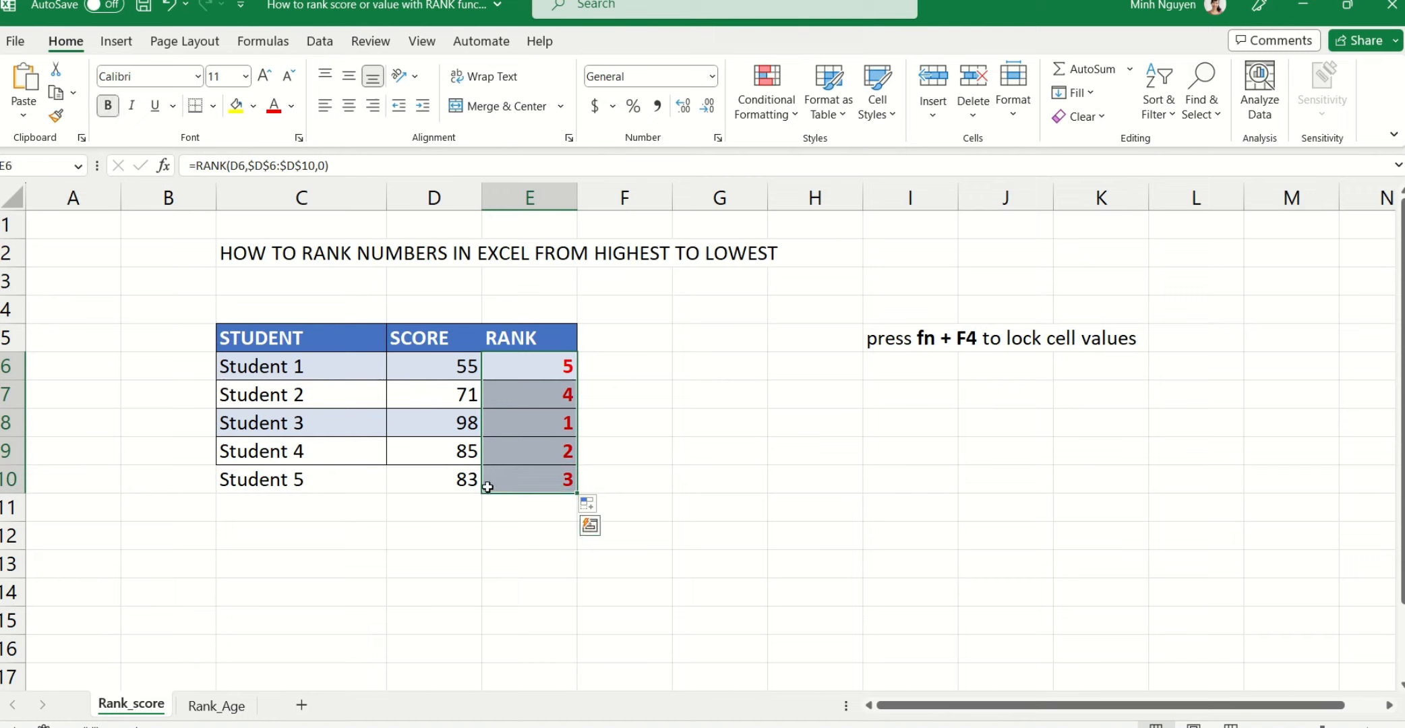
key(Delete)
click(708, 473)
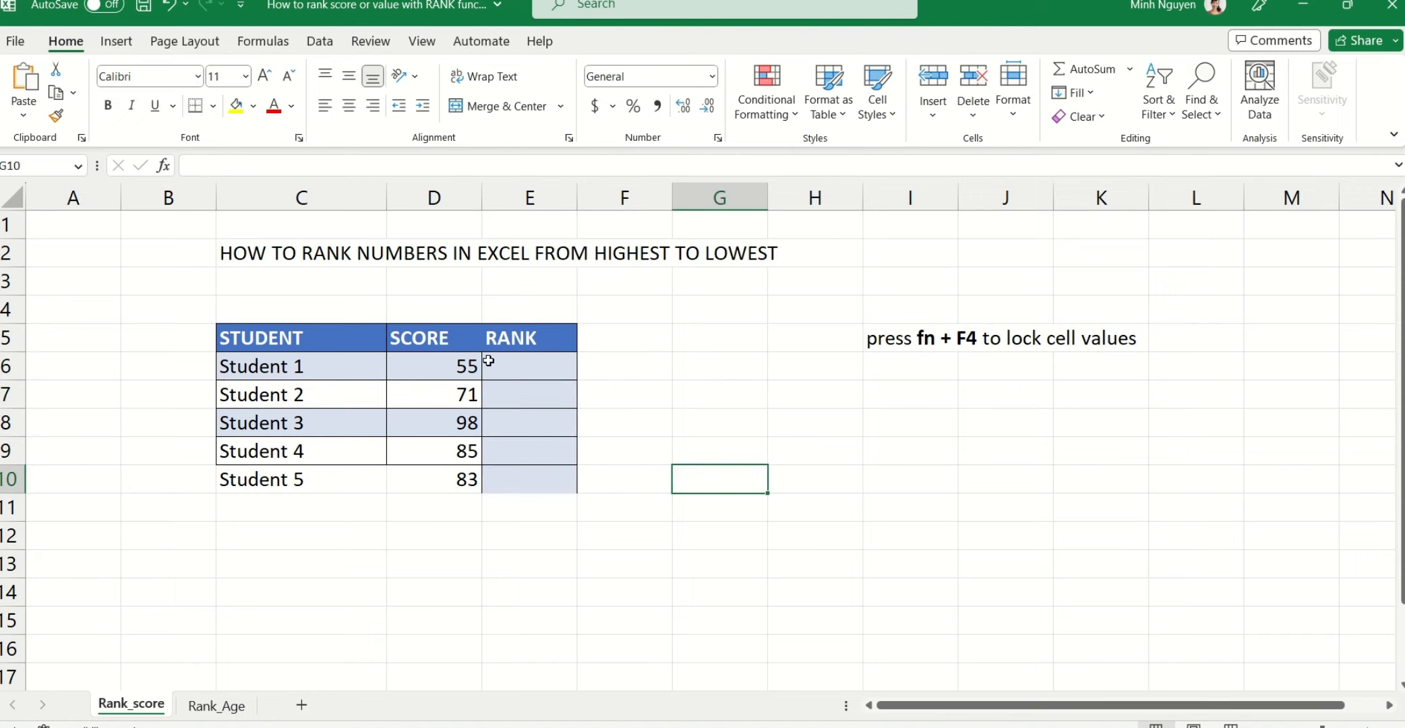
Convert the range C5:E10 into a table that uses its first row as headers
drag(273, 343, 502, 483)
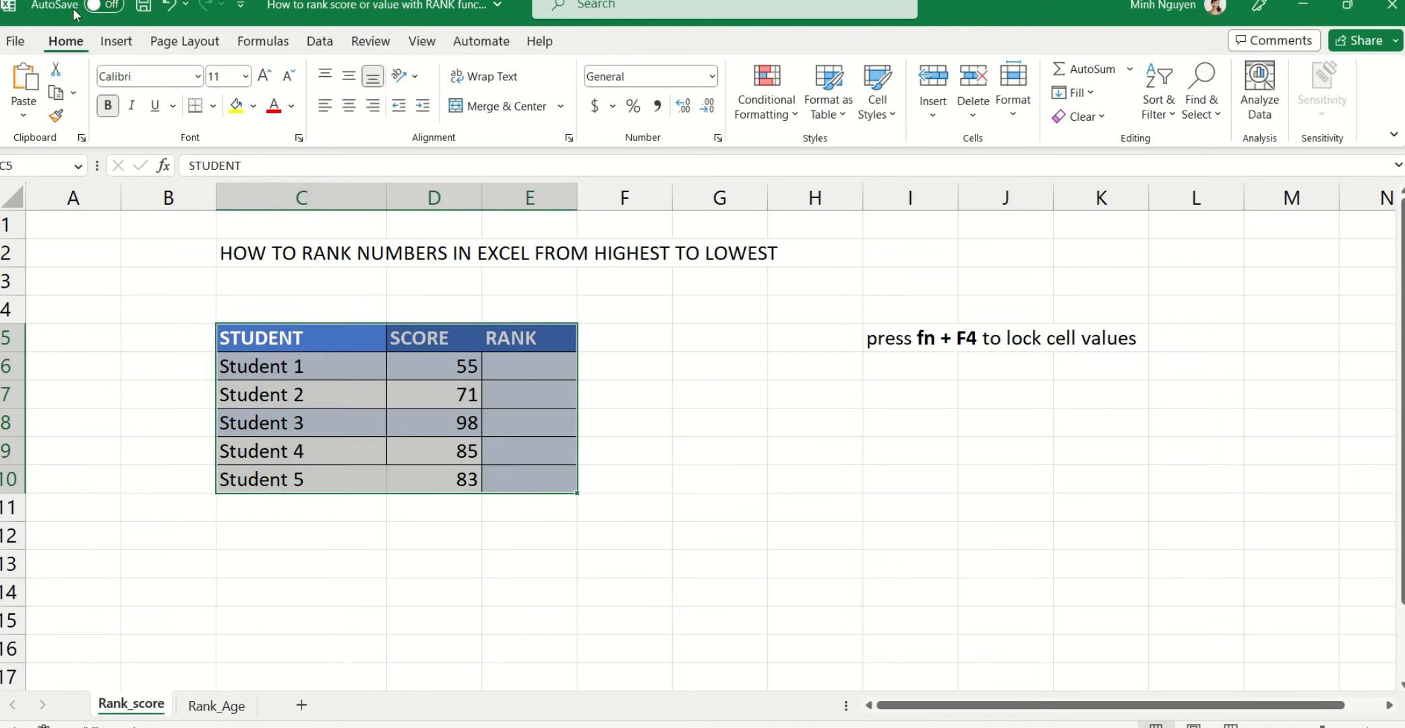
click(113, 42)
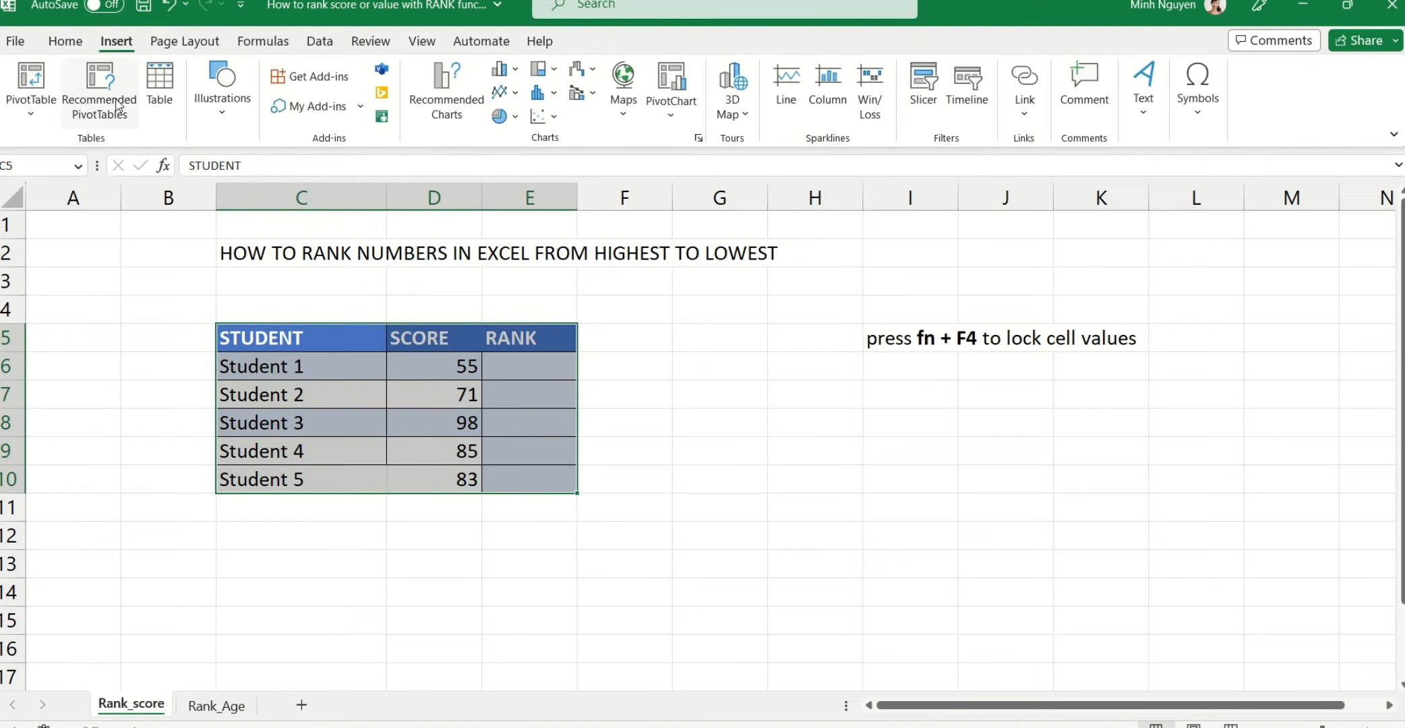
click(159, 94)
click(812, 417)
click(721, 480)
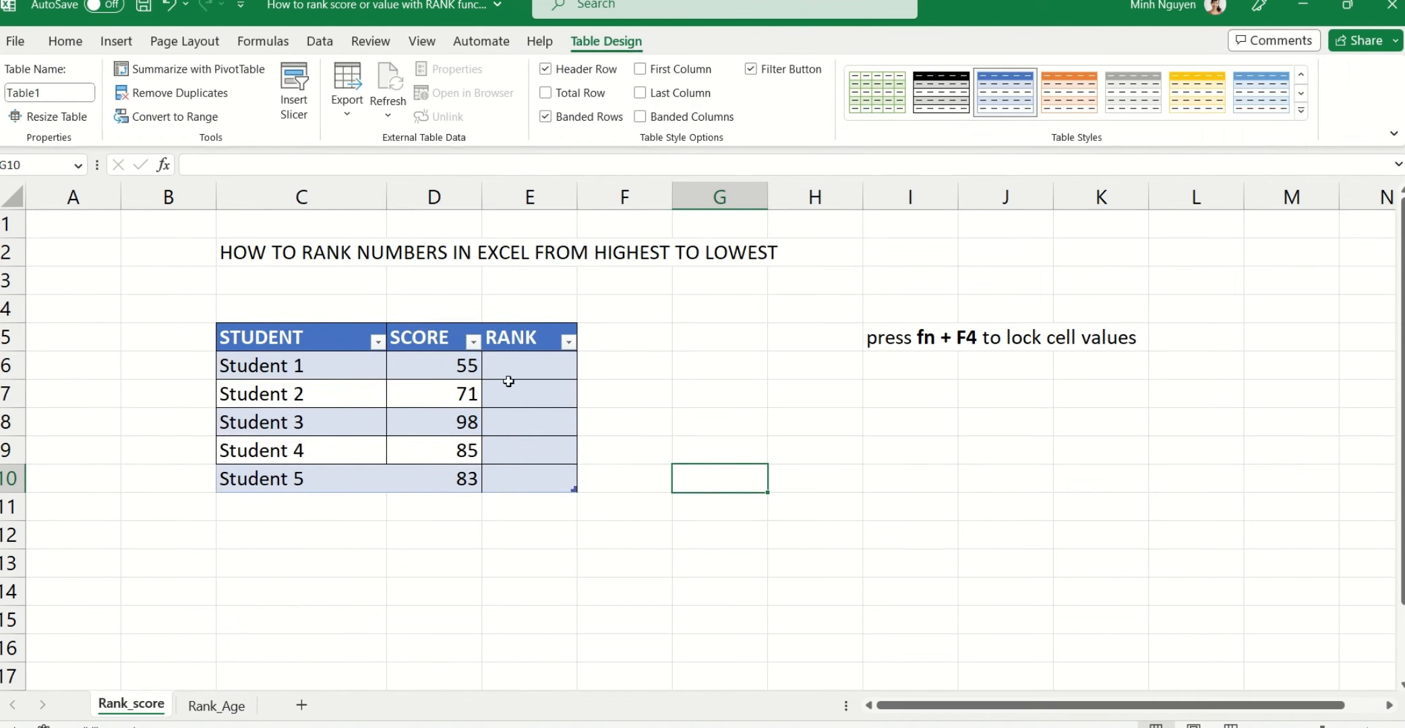
Start entering a rank formula in cell E6 of the table
click(529, 373)
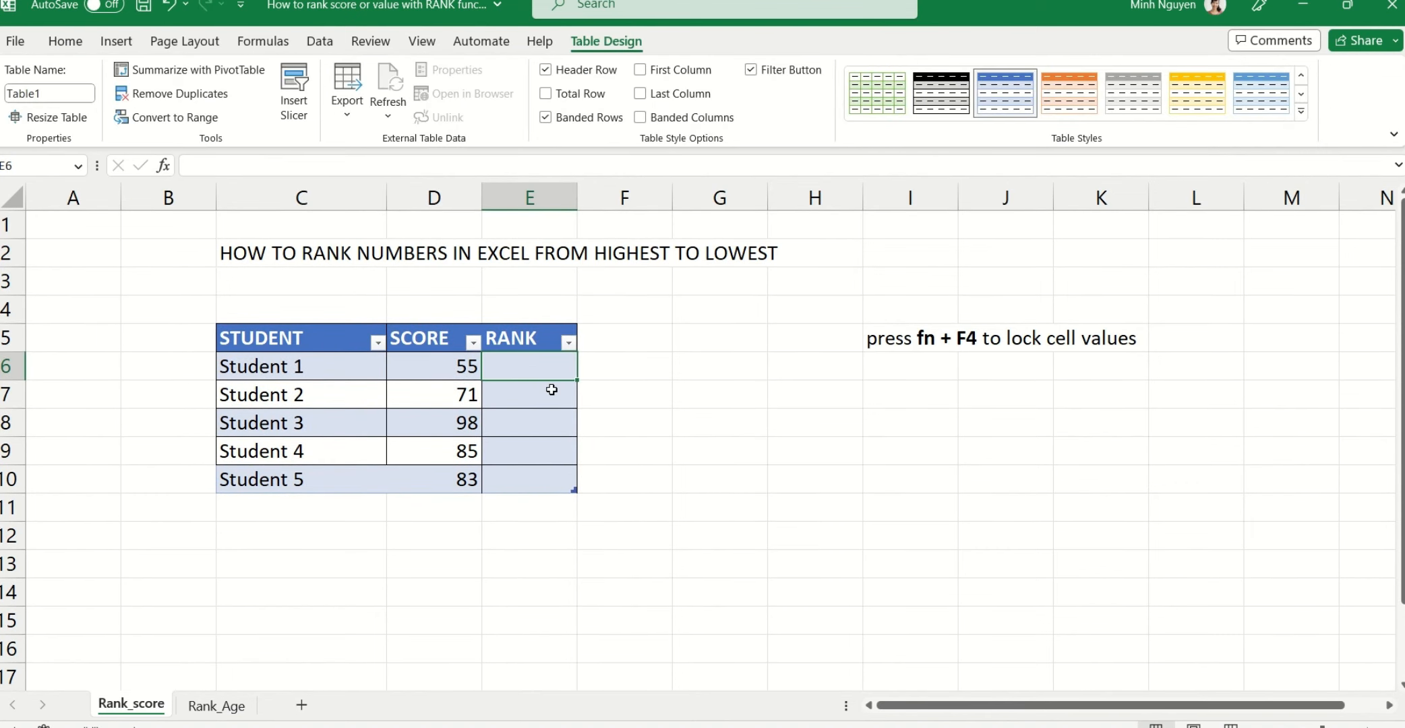
text(=)
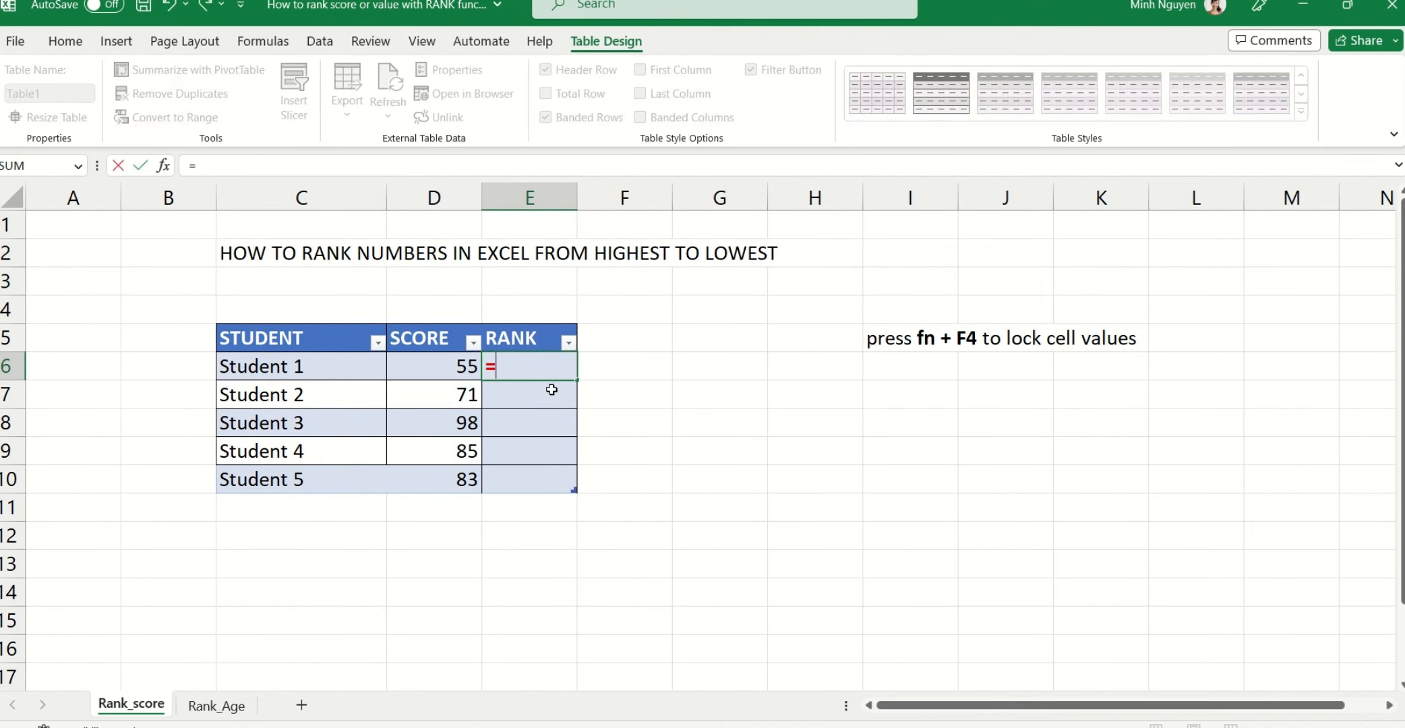
text(rank)
double_click(553, 398)
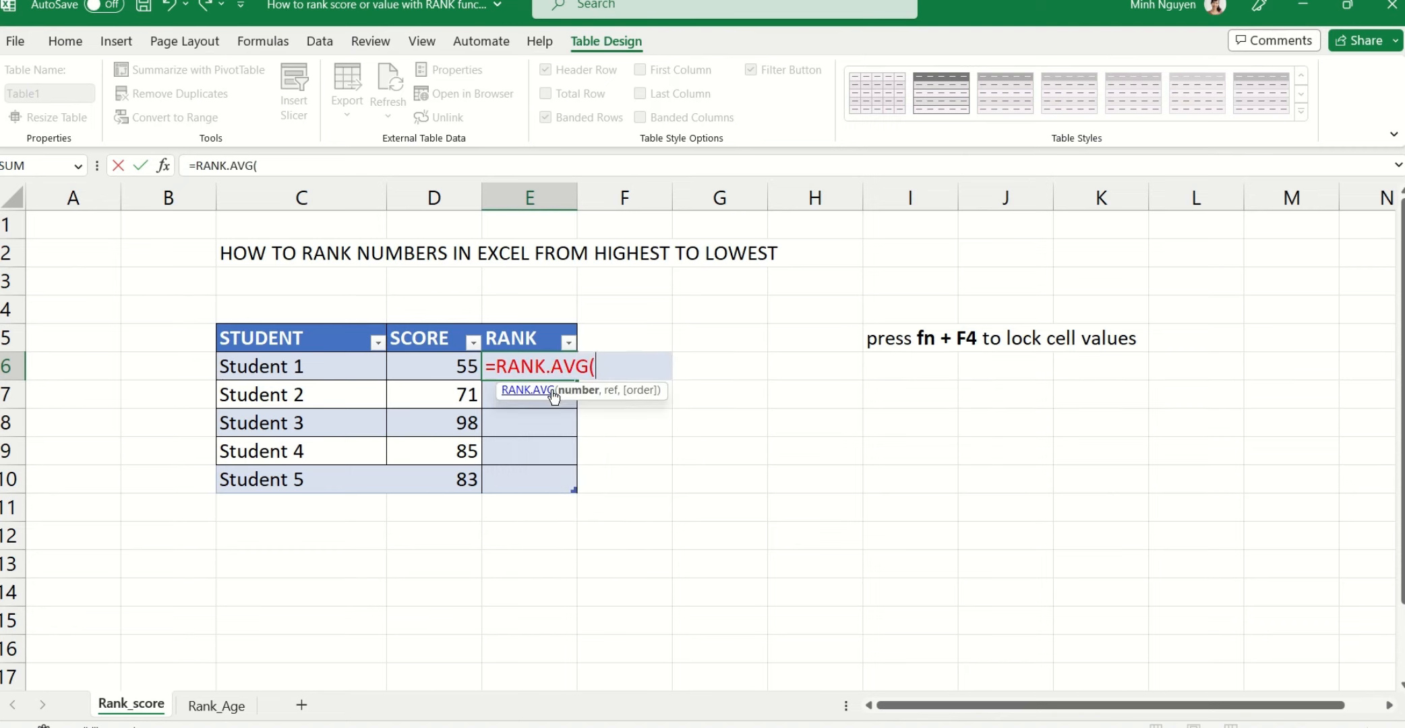
key(BackSpace)
key(BackSpace)
key(BackSpace)
key(BackSpace)
key(BackSpace)
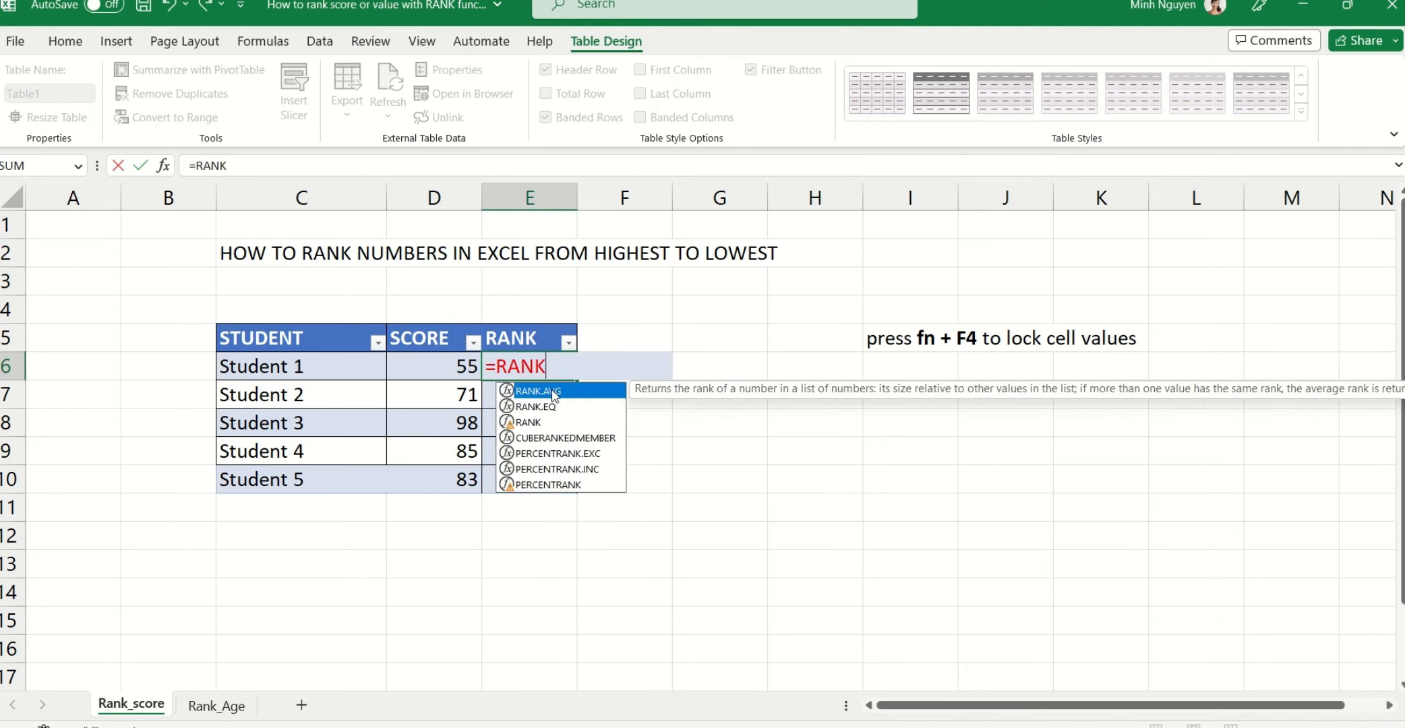
key(Down)
key(Down)
key(Tab)
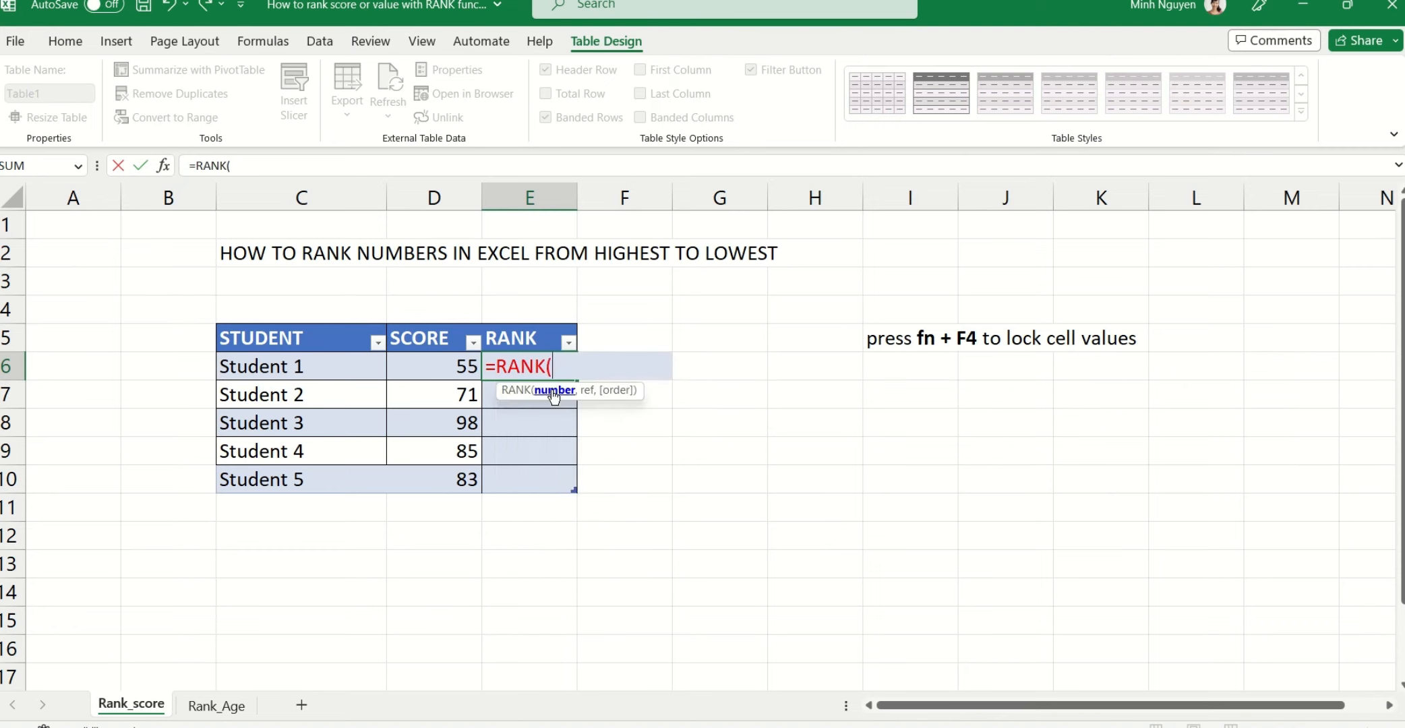
click(438, 367)
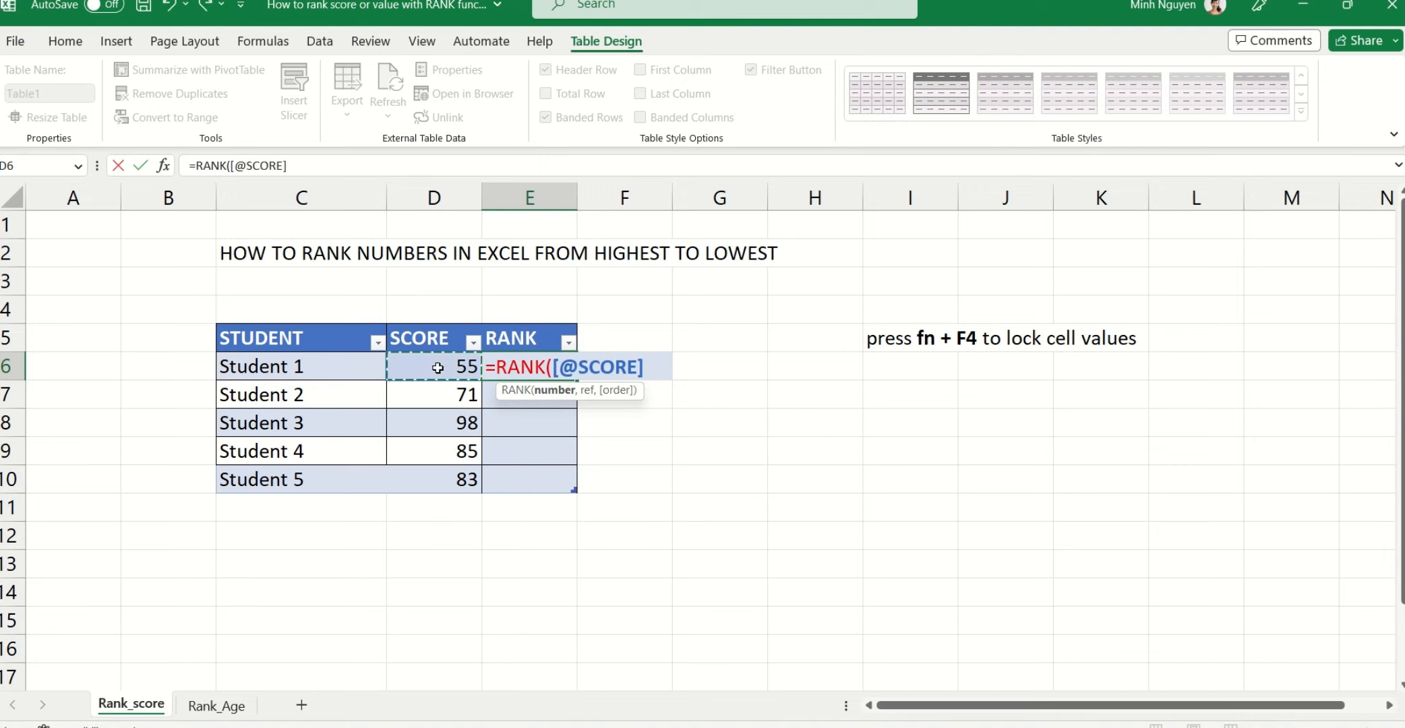
text(,)
drag(435, 338, 454, 466)
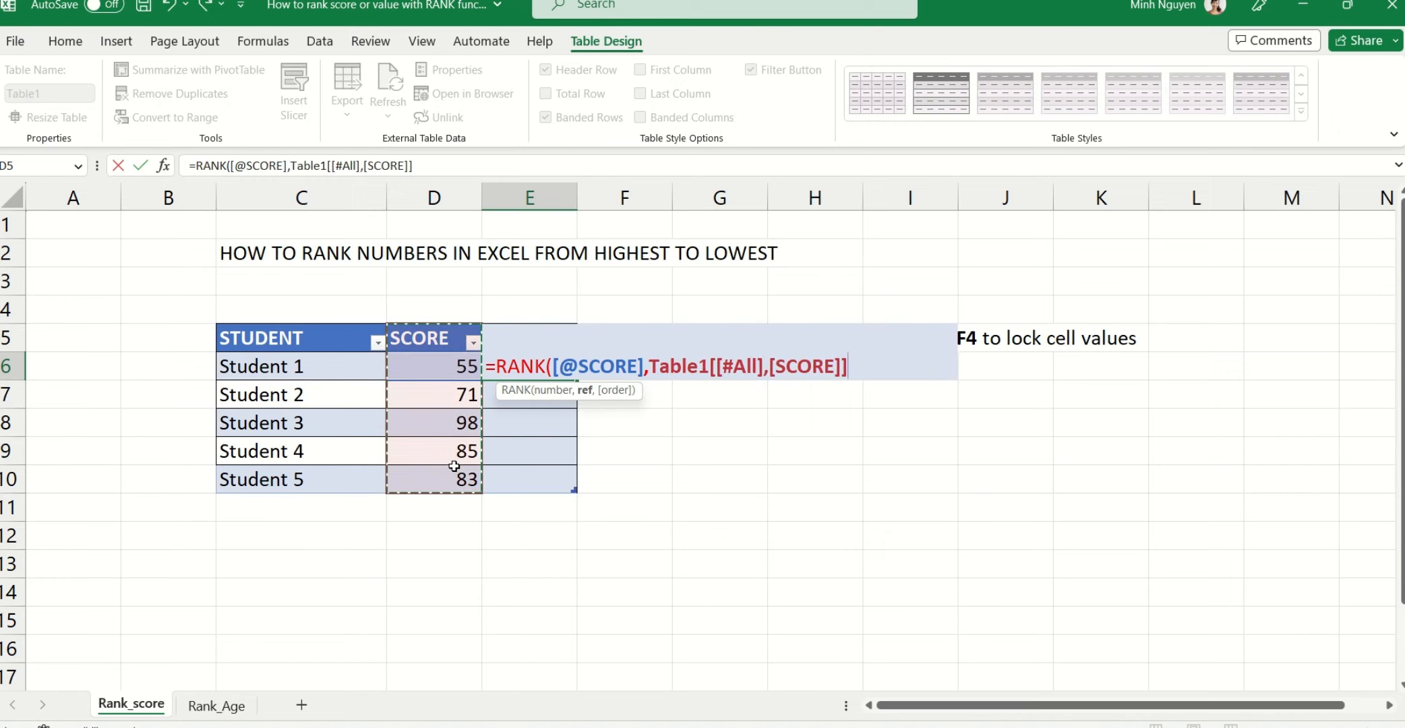
text(,)
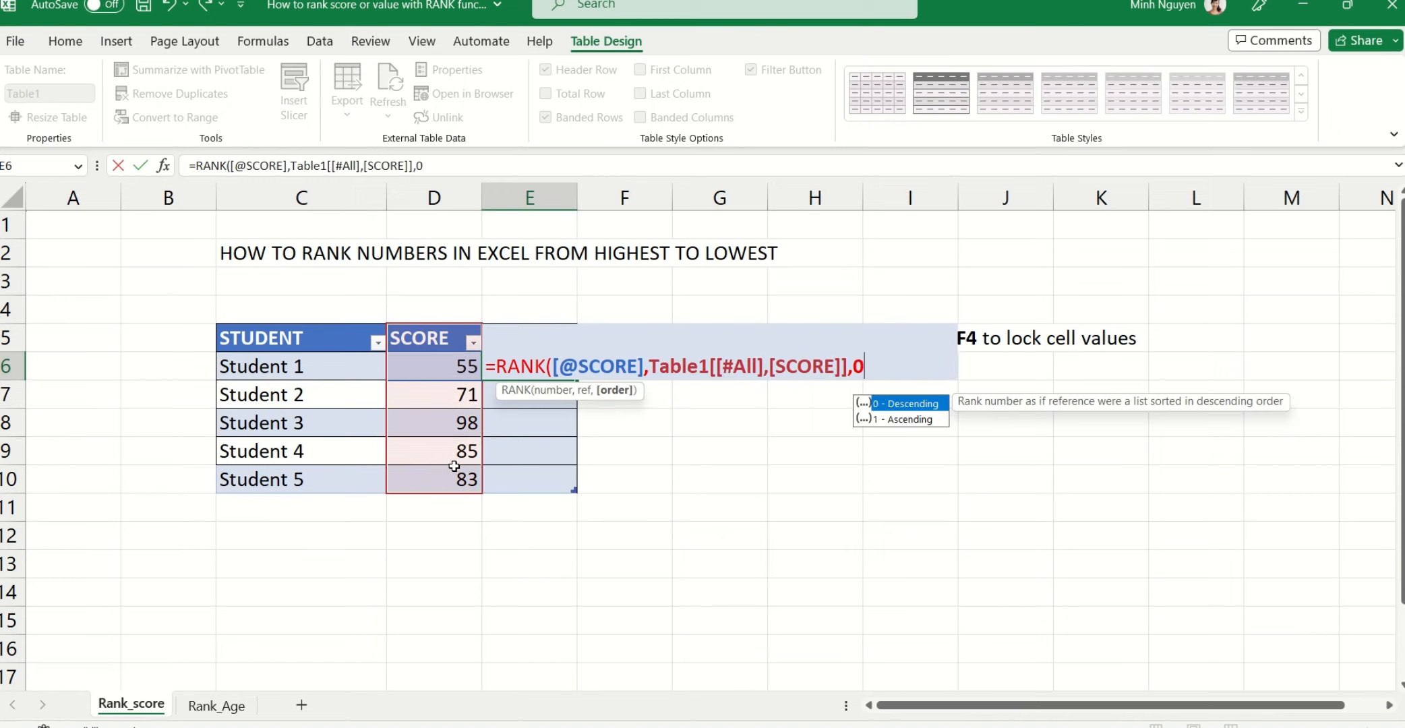
text(0))
key(Return)
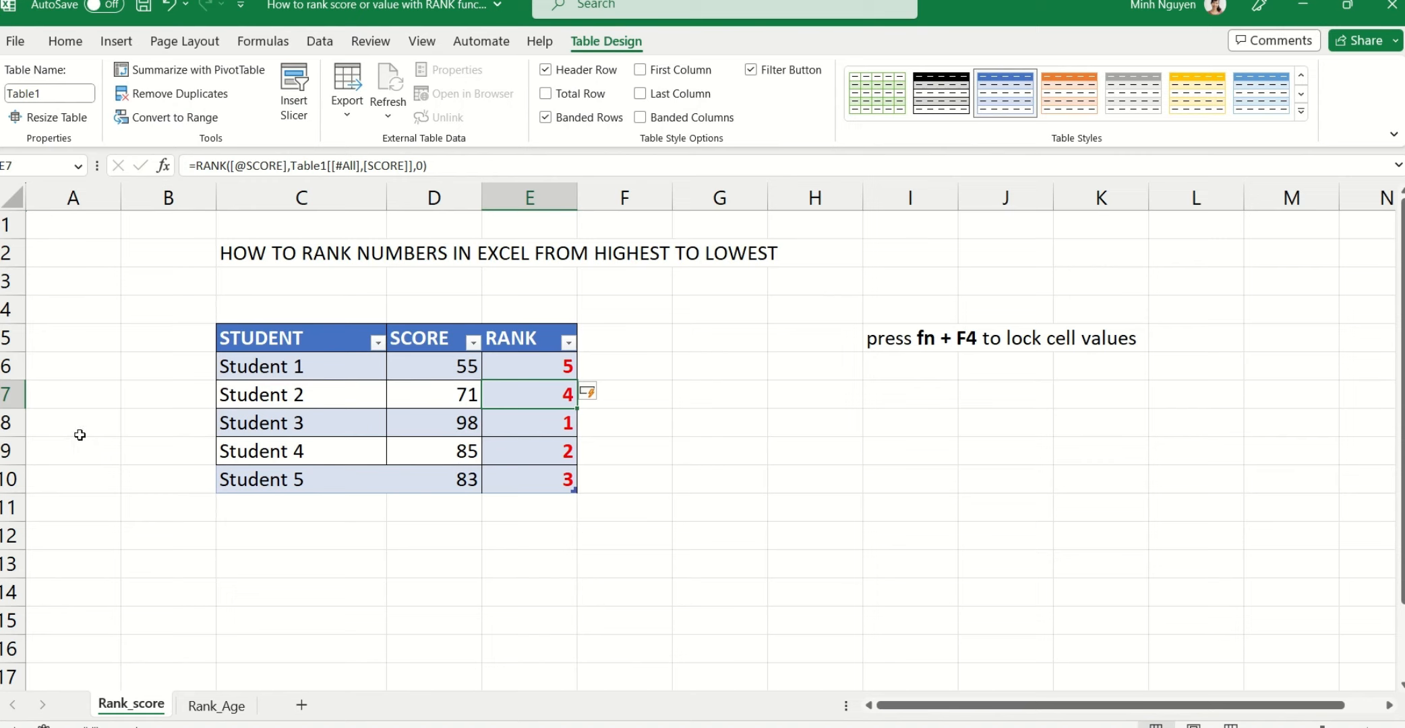
Insert a new row 8 in the sheet and enter Student 3 with a score of 65
right_click(8, 427)
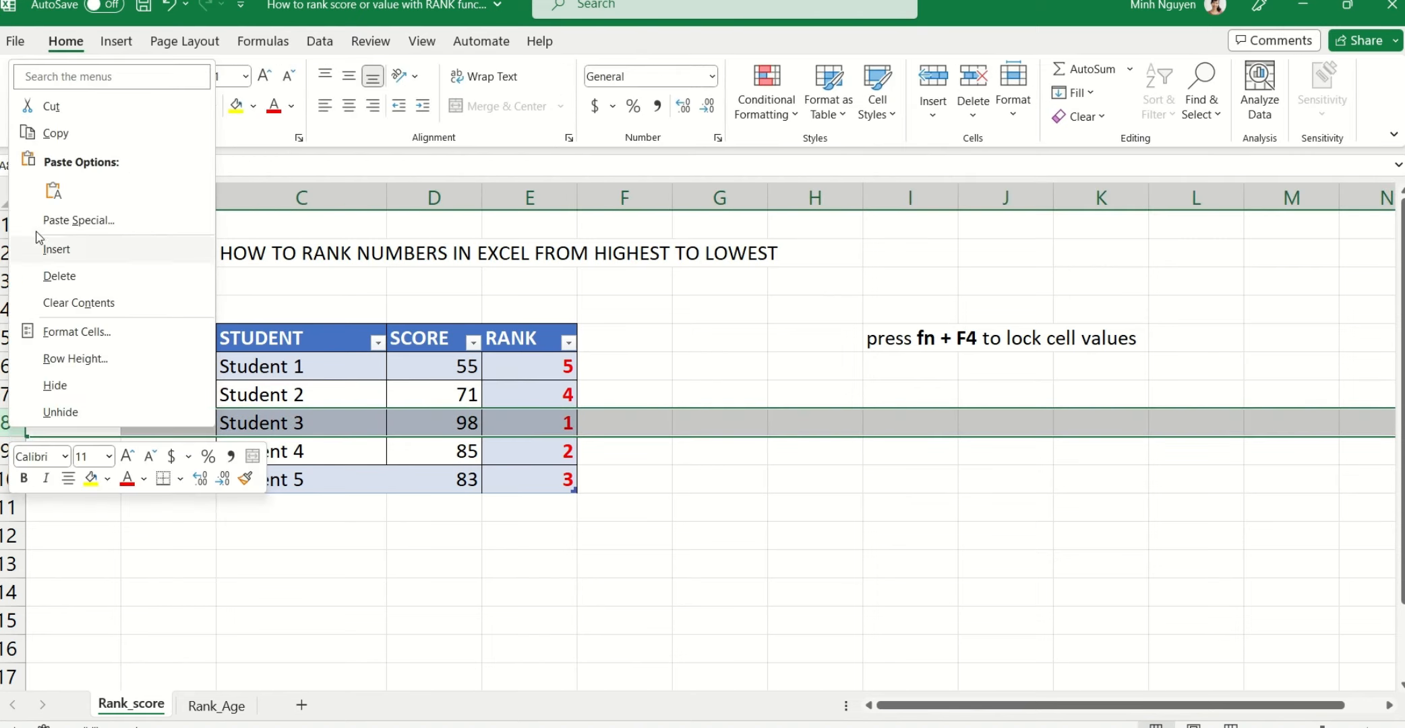
click(56, 251)
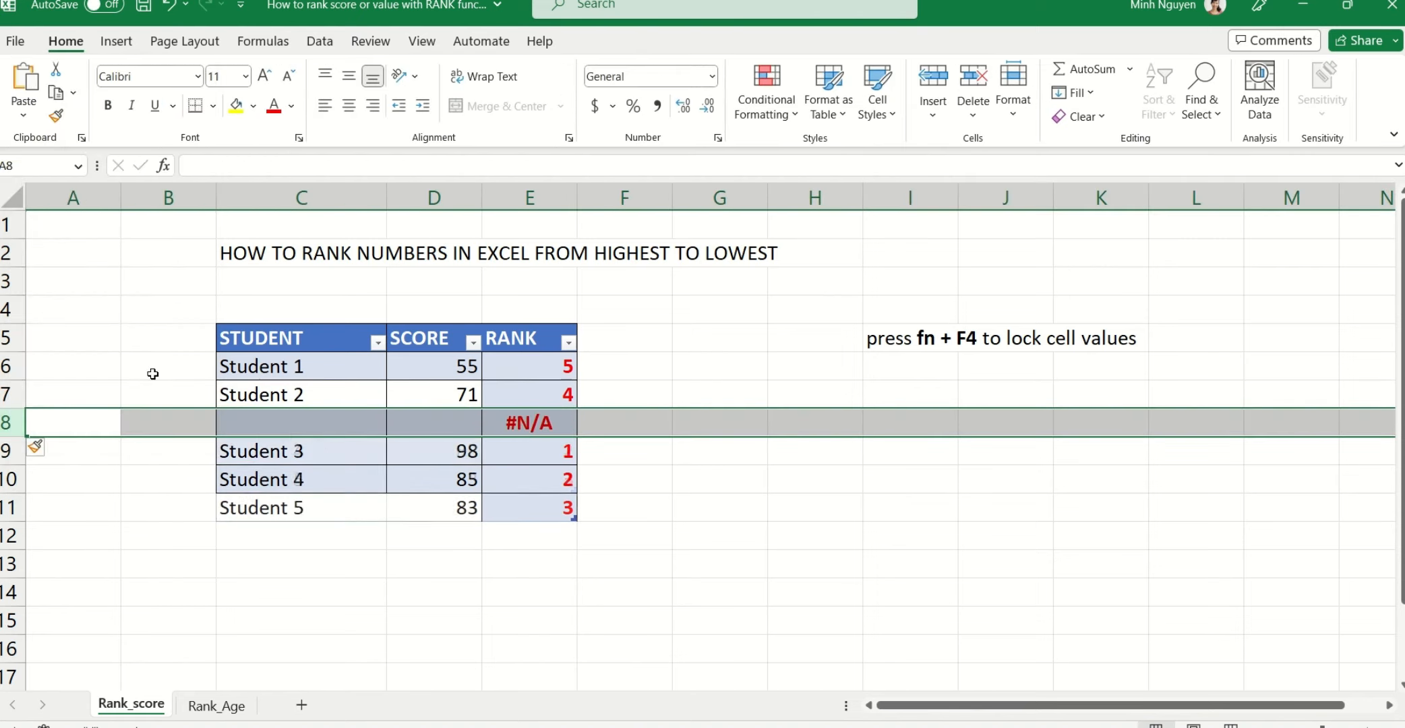
click(303, 418)
text(Student 3)
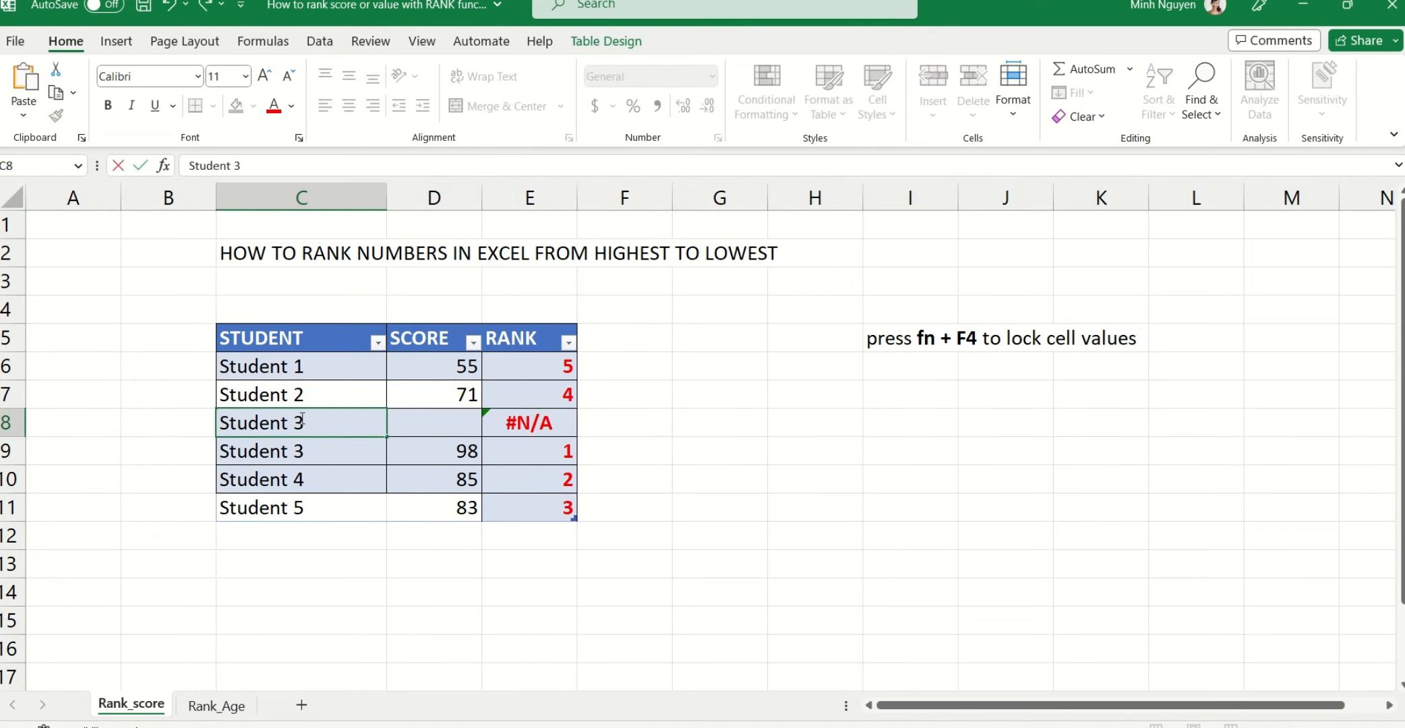
key(Tab)
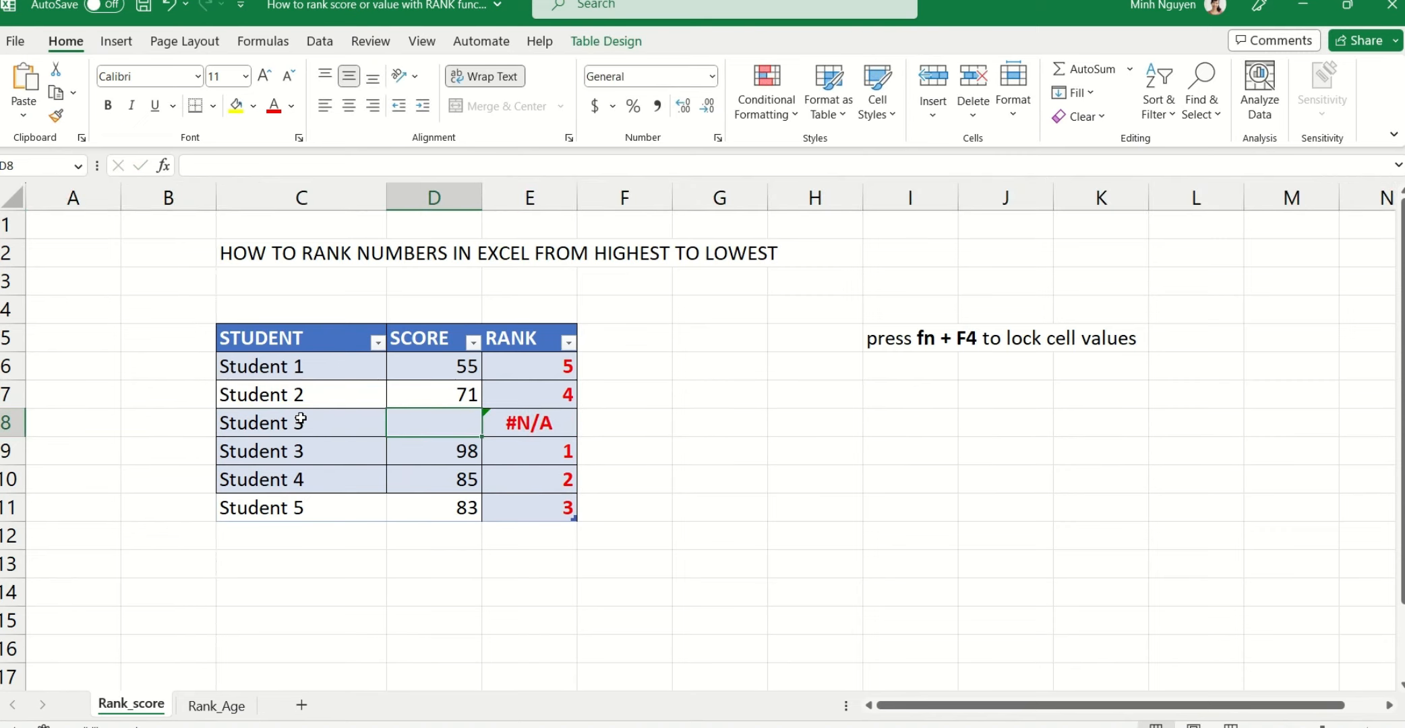
text(65)
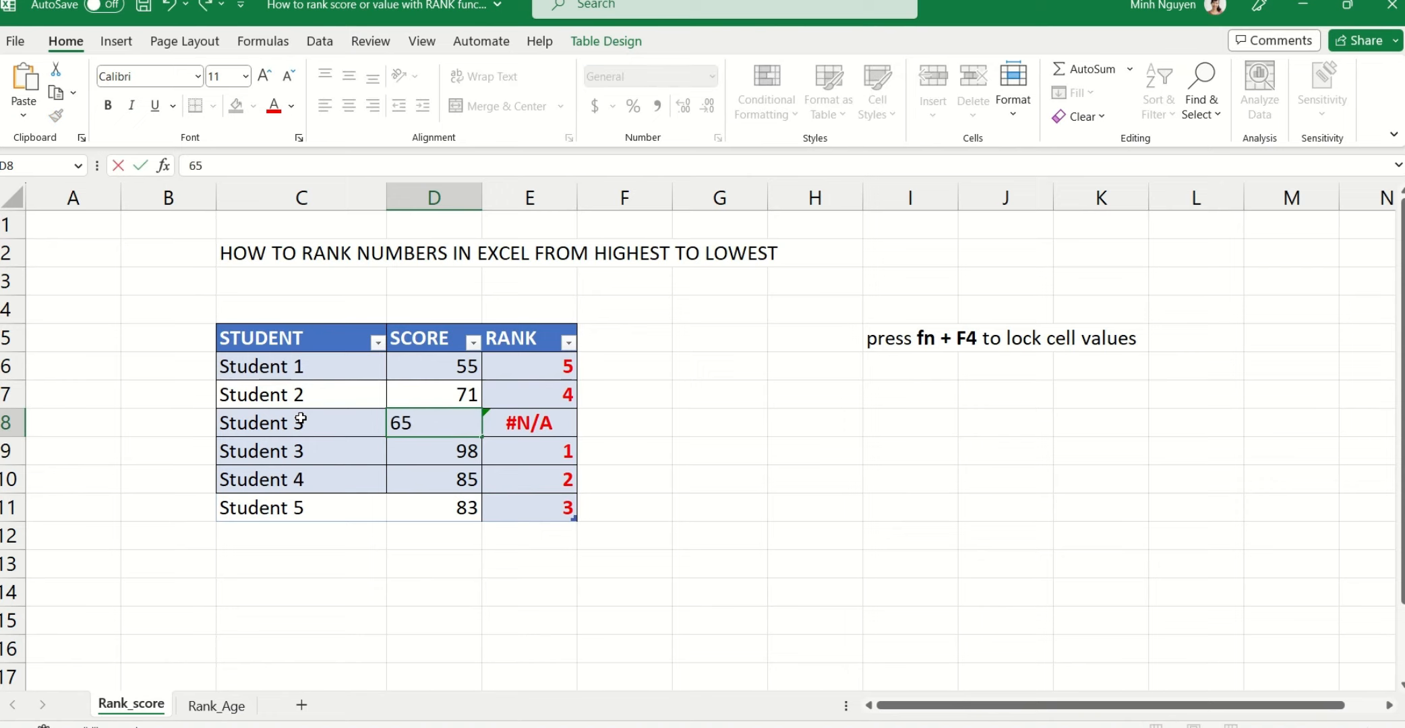
key(Return)
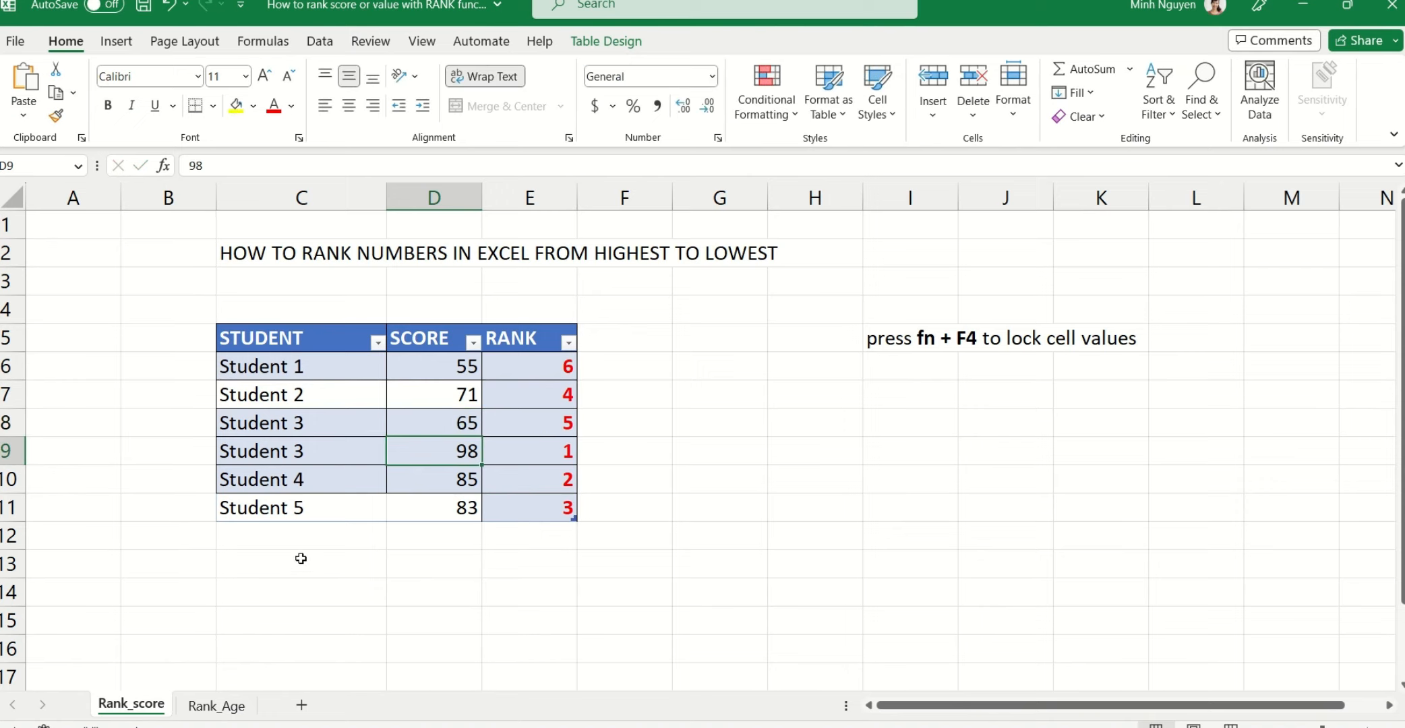
Add Student 8 with a score of 53 in row 12, directly below the table
click(302, 534)
text(Student)
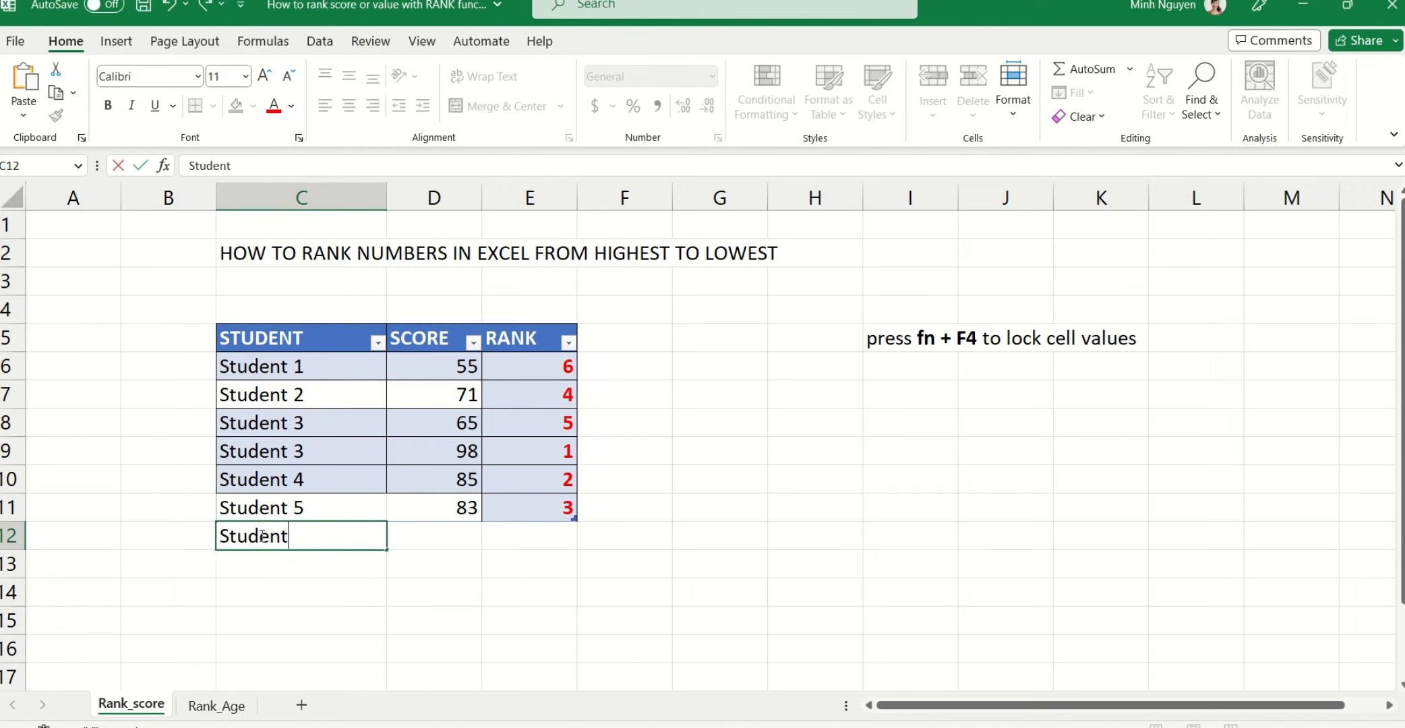
text( 8)
key(Tab)
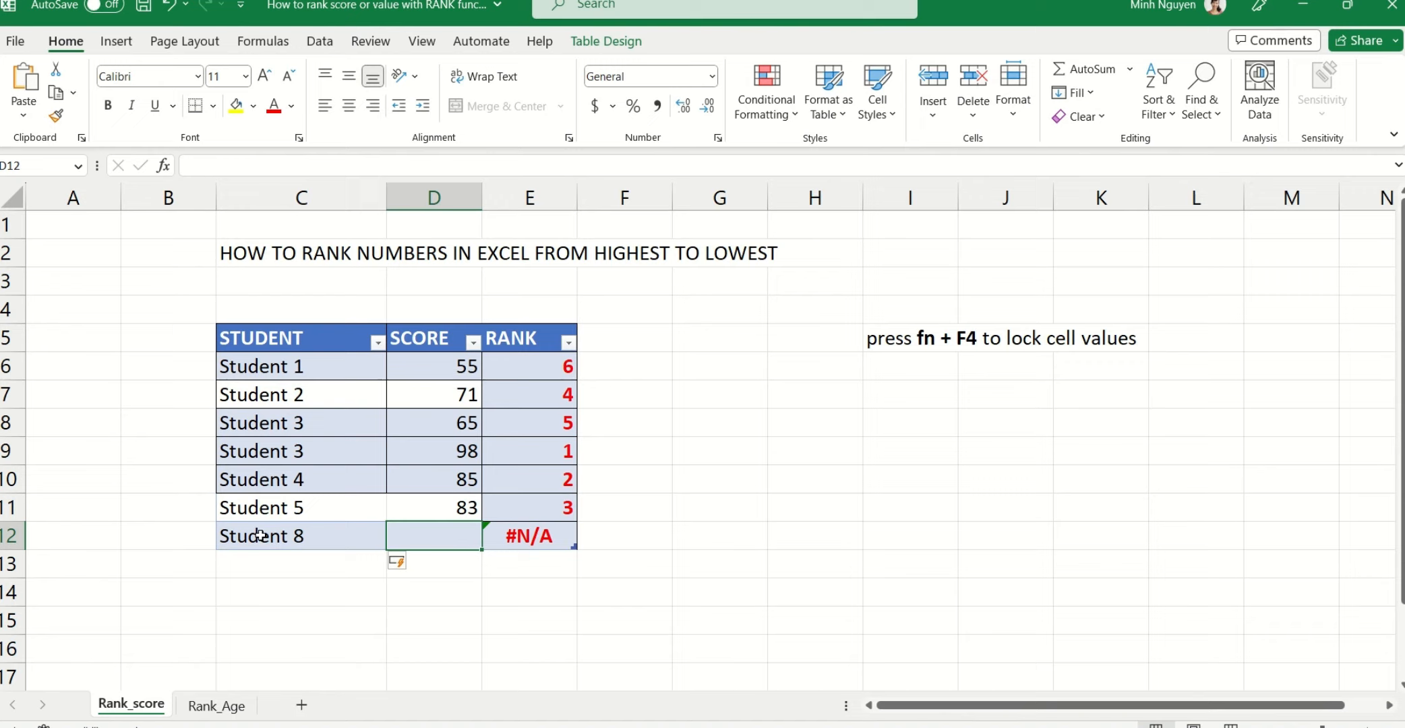
text(53)
key(Return)
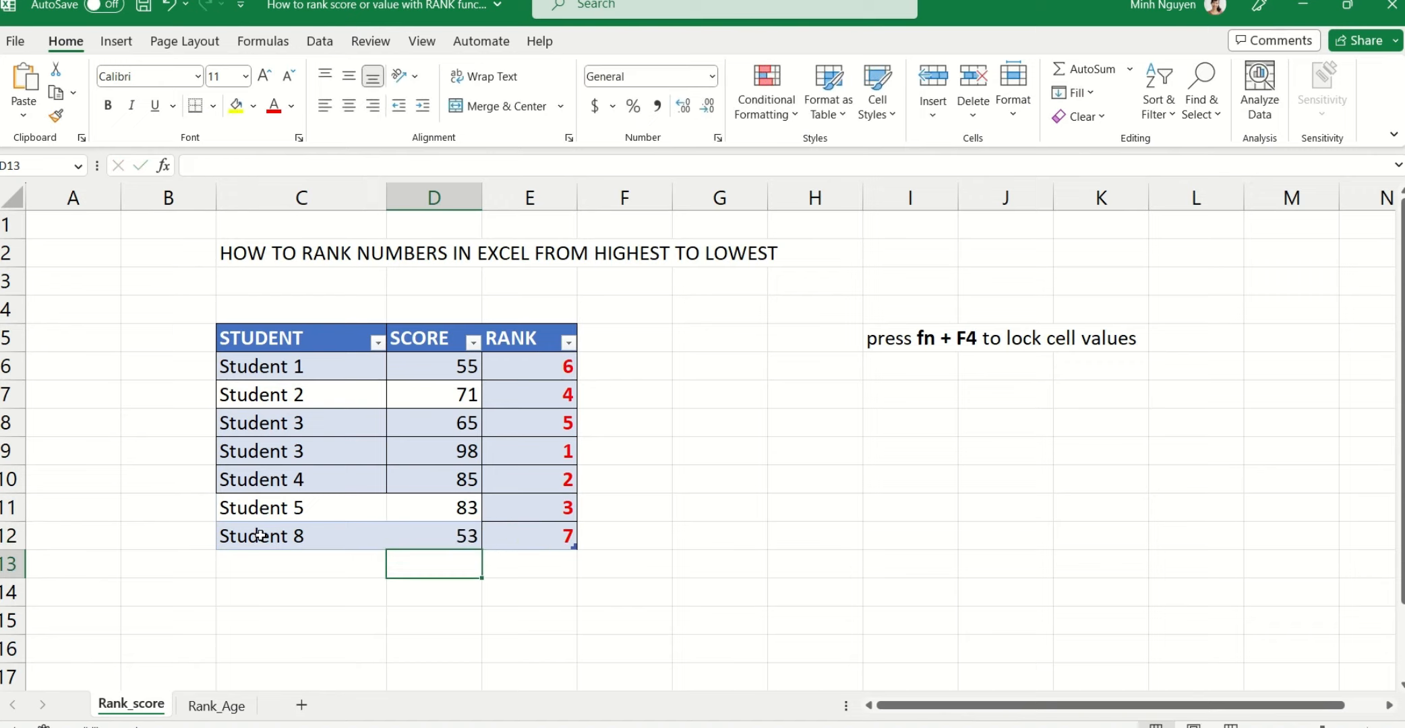